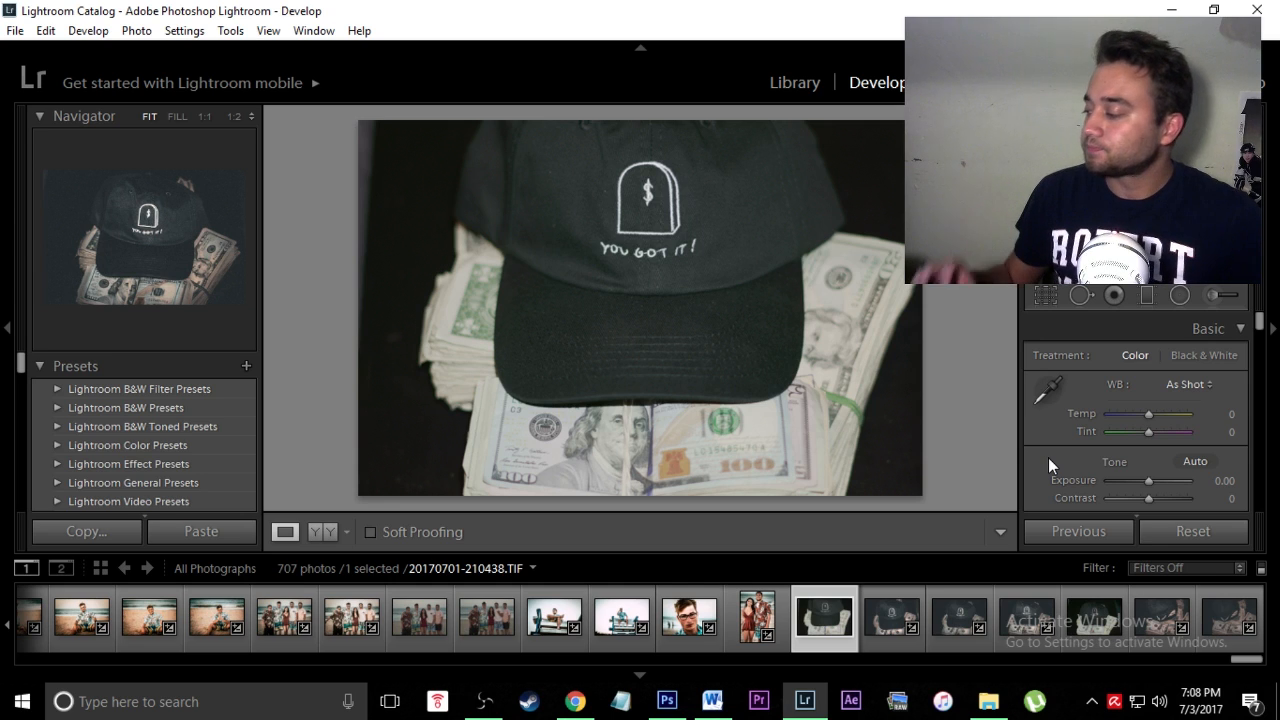
Step: Show the edited cap photo 20170701-210355.TIF (Temp +7, Exposure −0.71, Contrast −19) from the filmstrip
{"action": "left_click", "coordinate": [877, 627]}
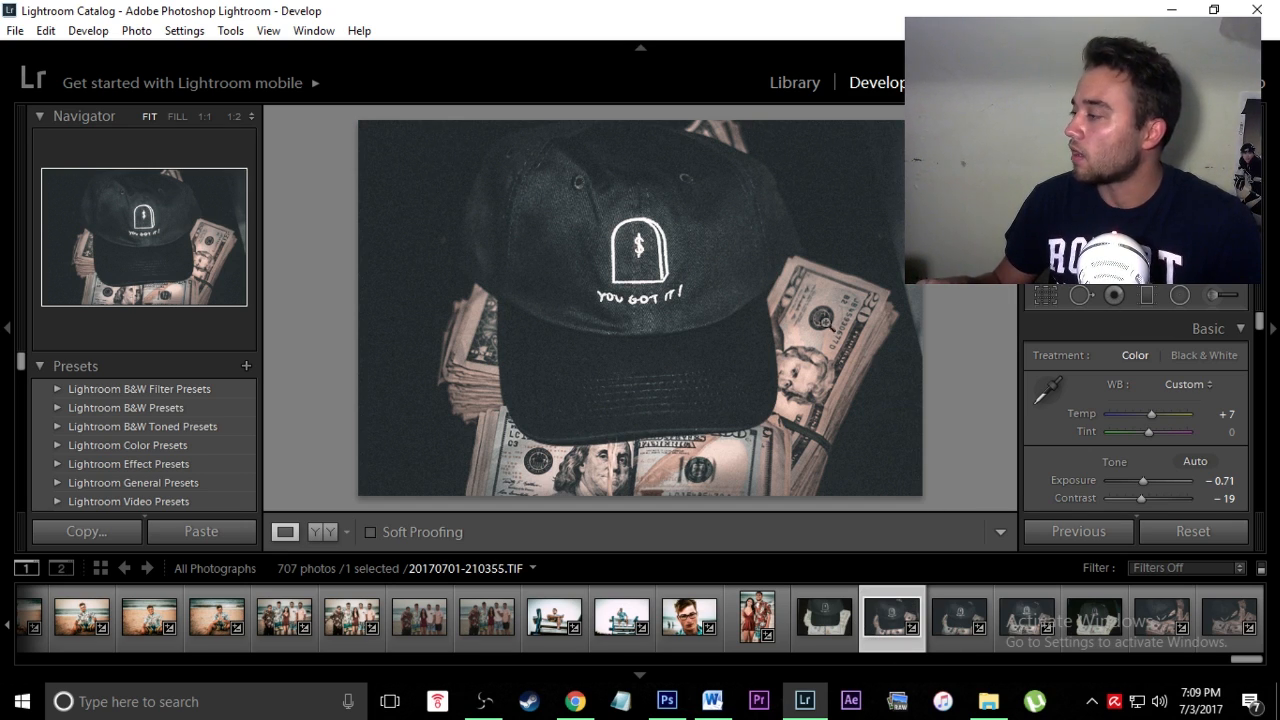
Step: Compare the unedited and edited cap photos, then reset the cap photo to default settings
{"action": "left_click", "coordinate": [822, 632]}
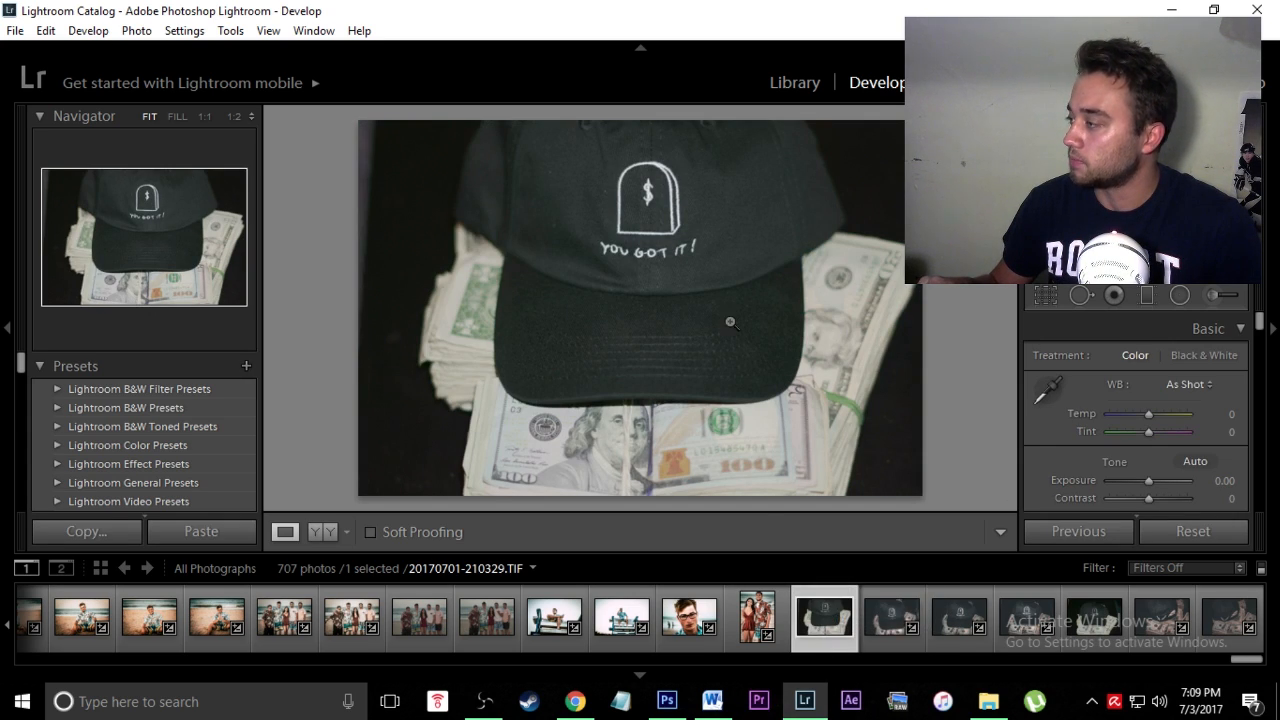
{"action": "left_click", "coordinate": [891, 634]}
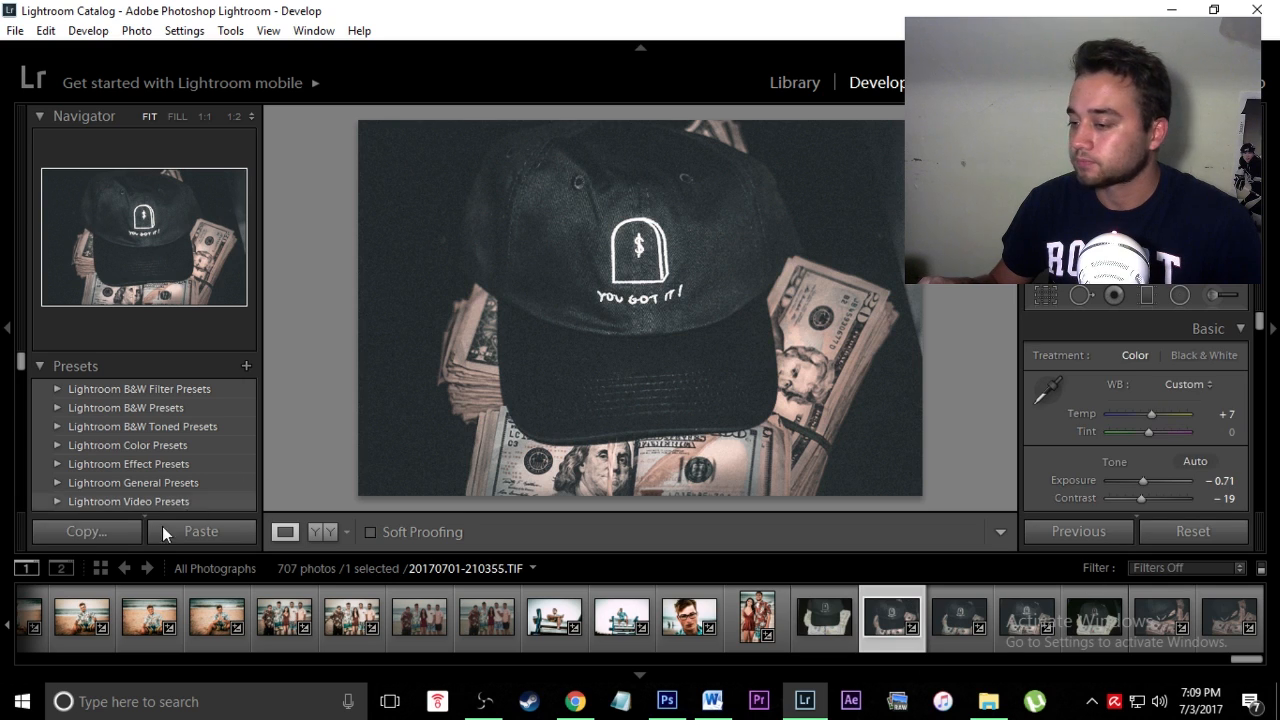
{"action": "left_click", "coordinate": [108, 530]}
{"action": "left_click", "coordinate": [1137, 458]}
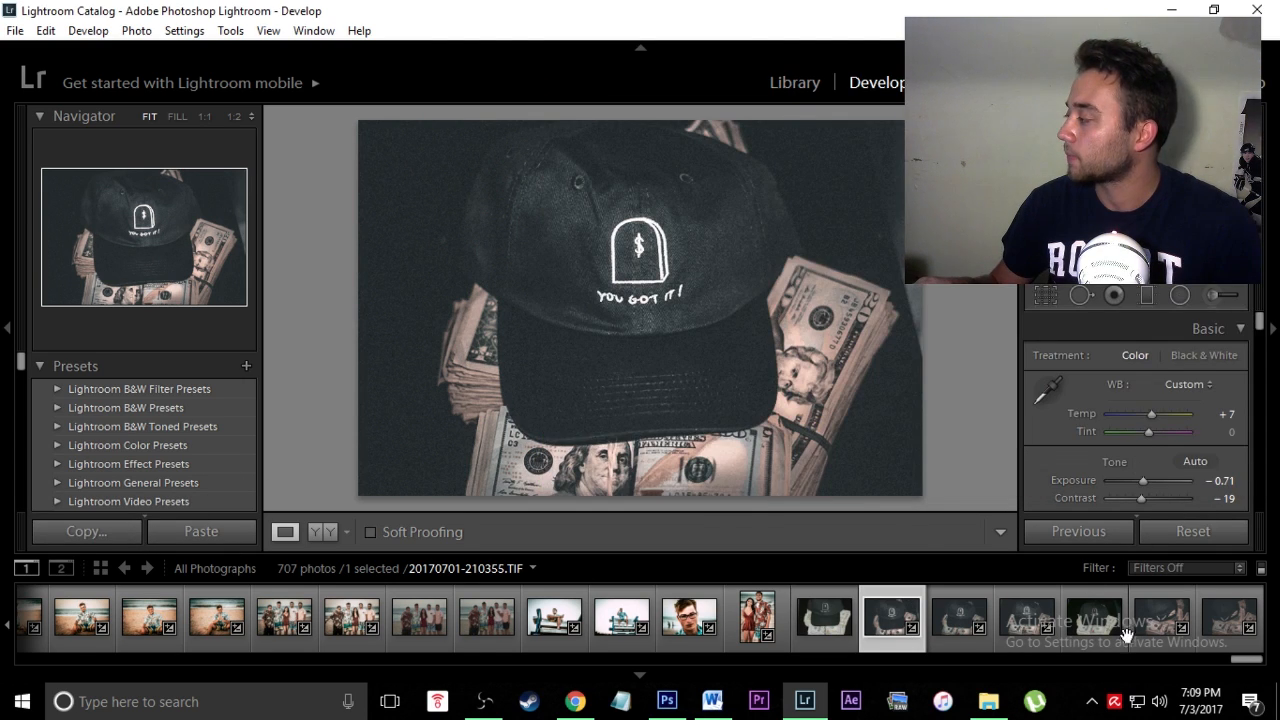
{"action": "left_click", "coordinate": [1193, 531]}
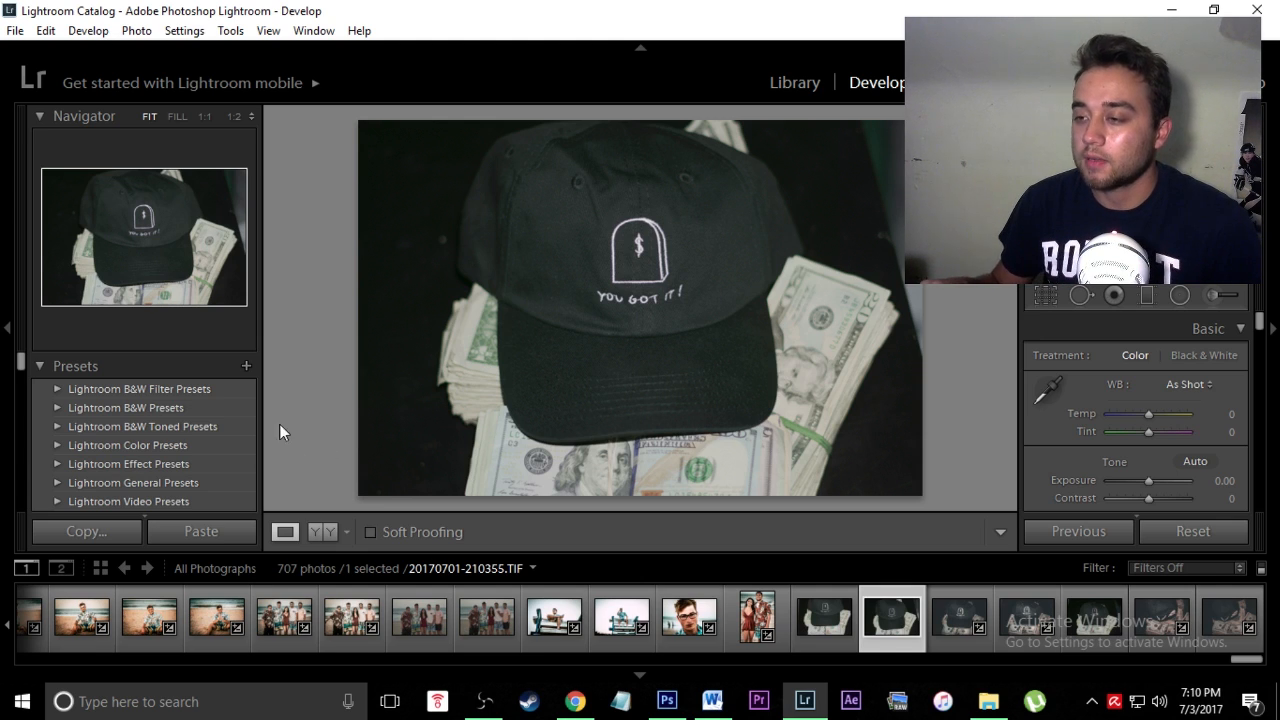
Step: Apply the Beyond the Pines + preset from Max's Presets to the cap photo
{"action": "scroll", "coordinate": [190, 410], "scroll_direction": "down", "scroll_amount": 5}
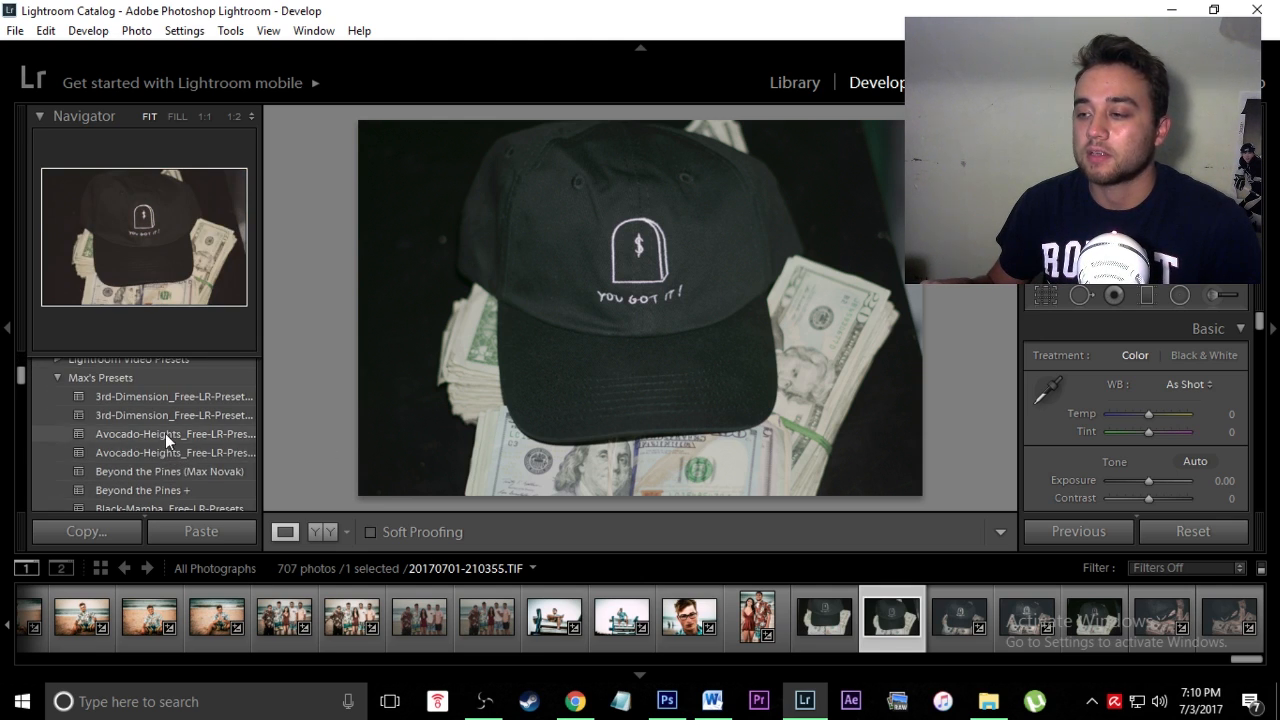
{"action": "scroll", "coordinate": [160, 440], "scroll_direction": "down", "scroll_amount": 2}
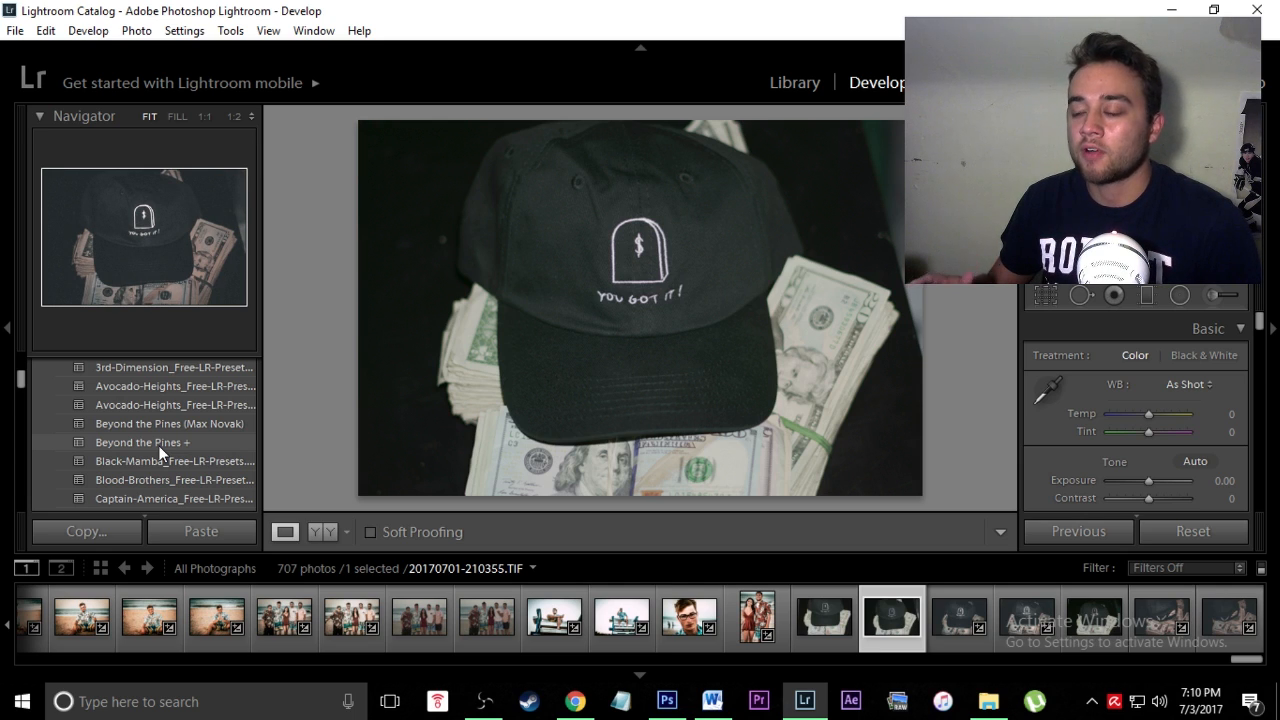
{"action": "scroll", "coordinate": [160, 420], "scroll_direction": "down", "scroll_amount": 2}
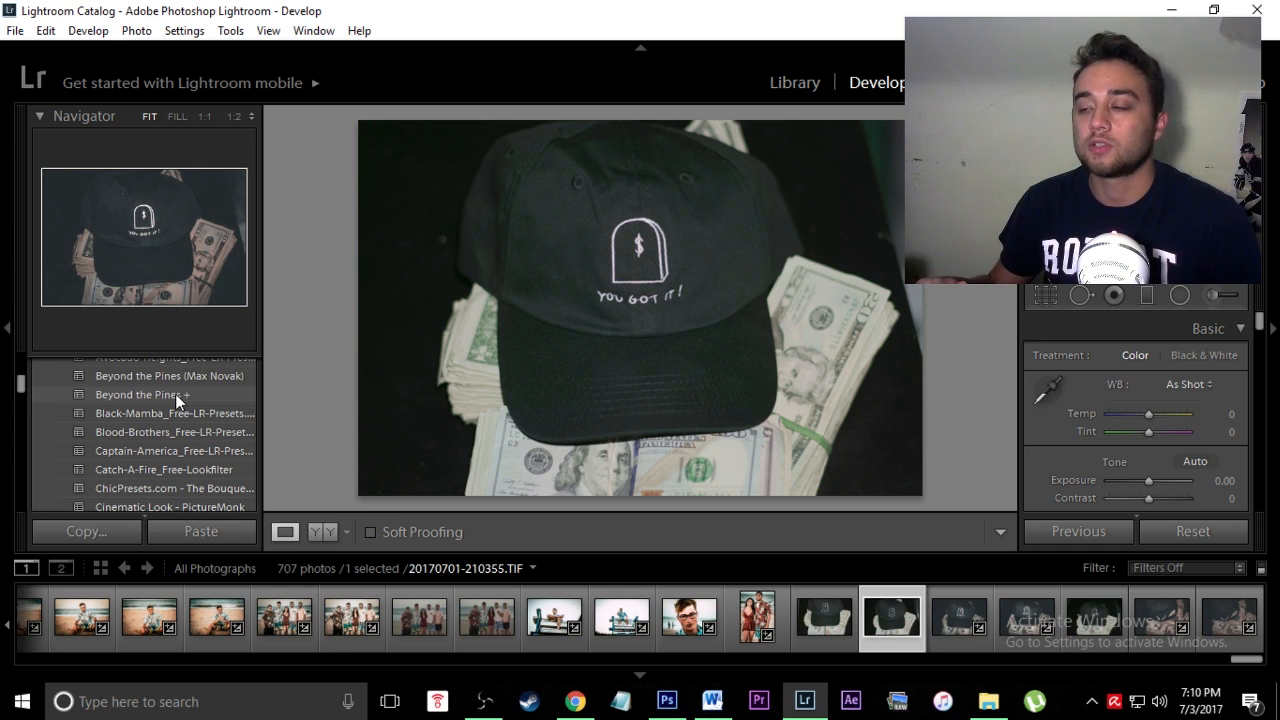
{"action": "left_click", "coordinate": [175, 394]}
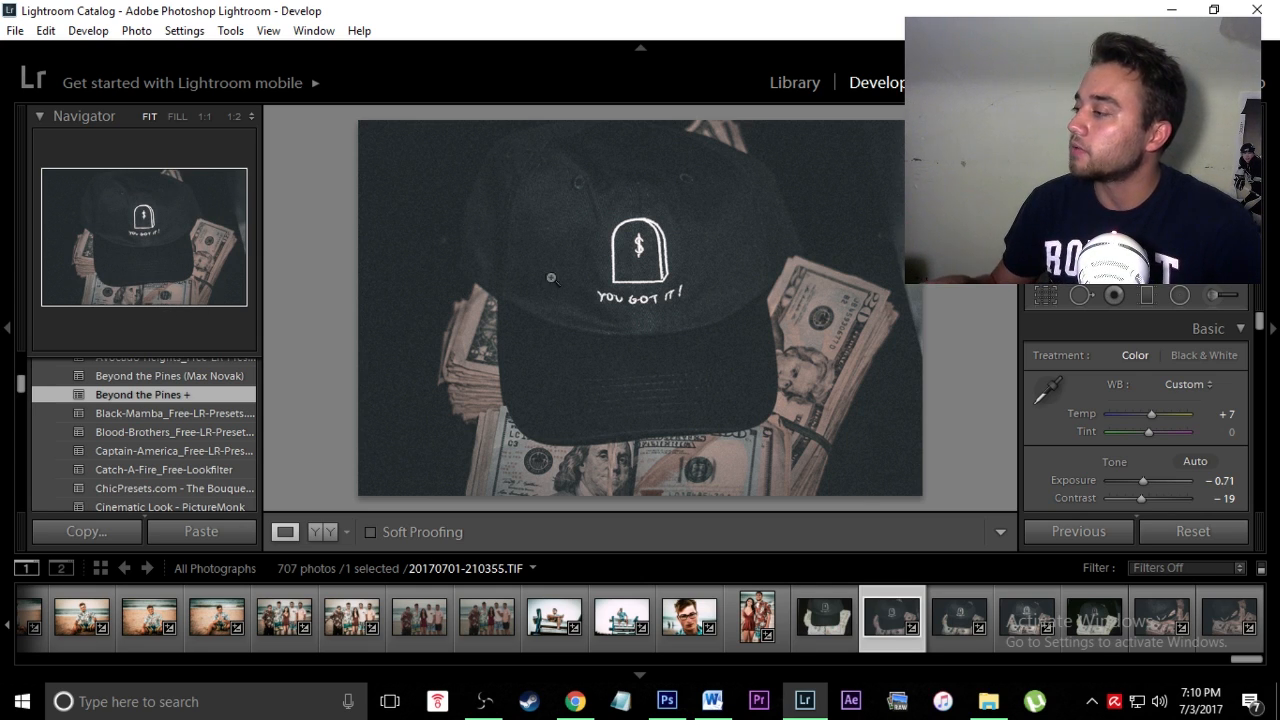
{"action": "scroll", "coordinate": [1060, 430], "scroll_direction": "down", "scroll_amount": 10}
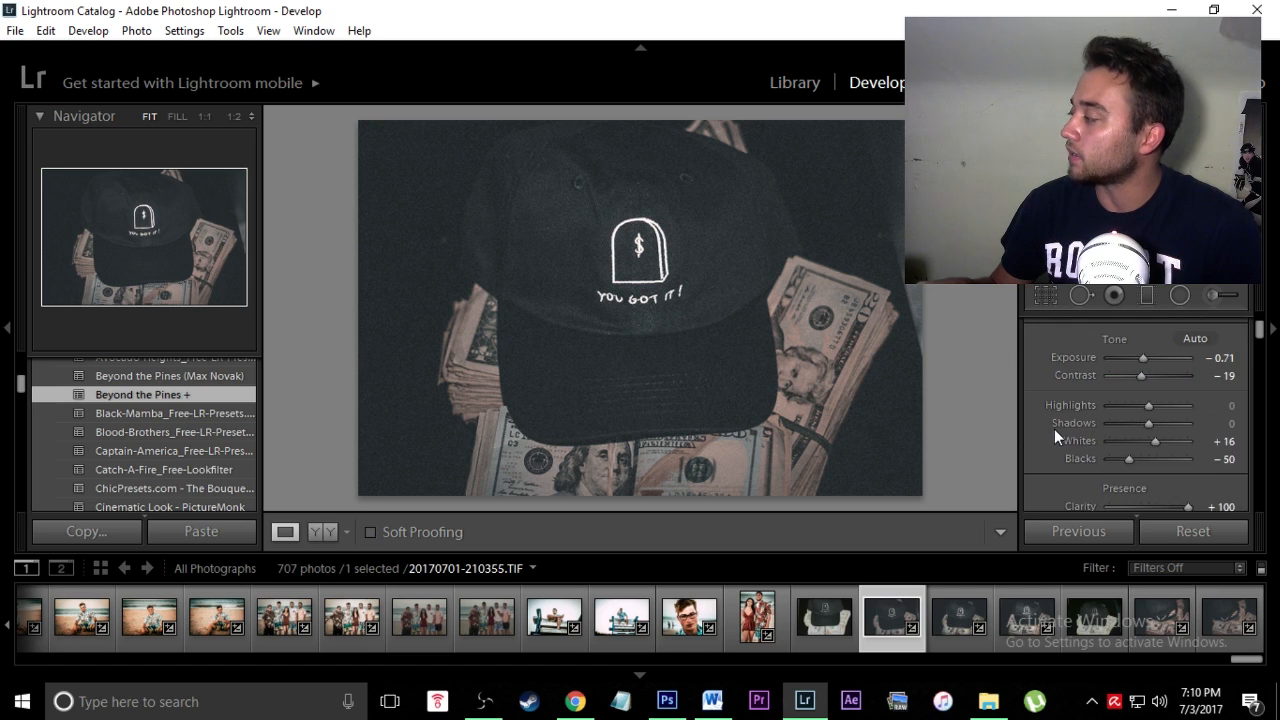
{"action": "scroll", "coordinate": [1059, 410], "scroll_direction": "down", "scroll_amount": 3}
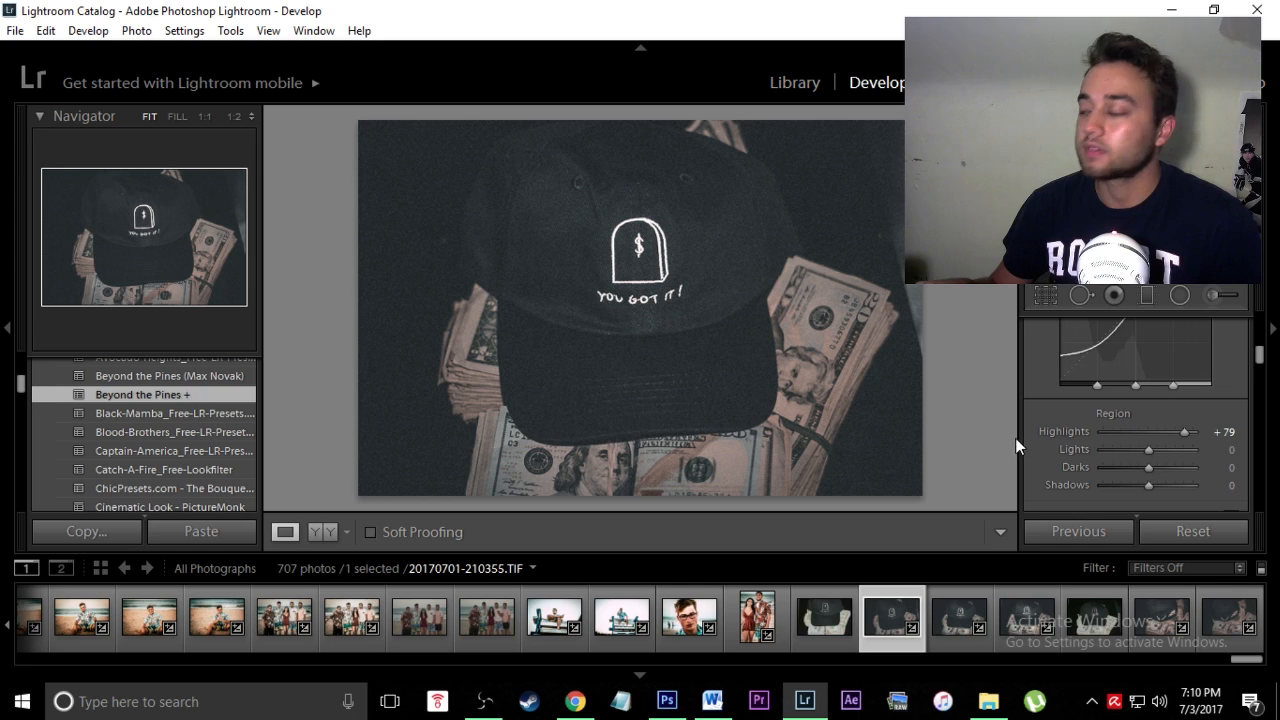
{"action": "left_click_drag", "start_coordinate": [1258, 357], "coordinate": [1258, 320]}
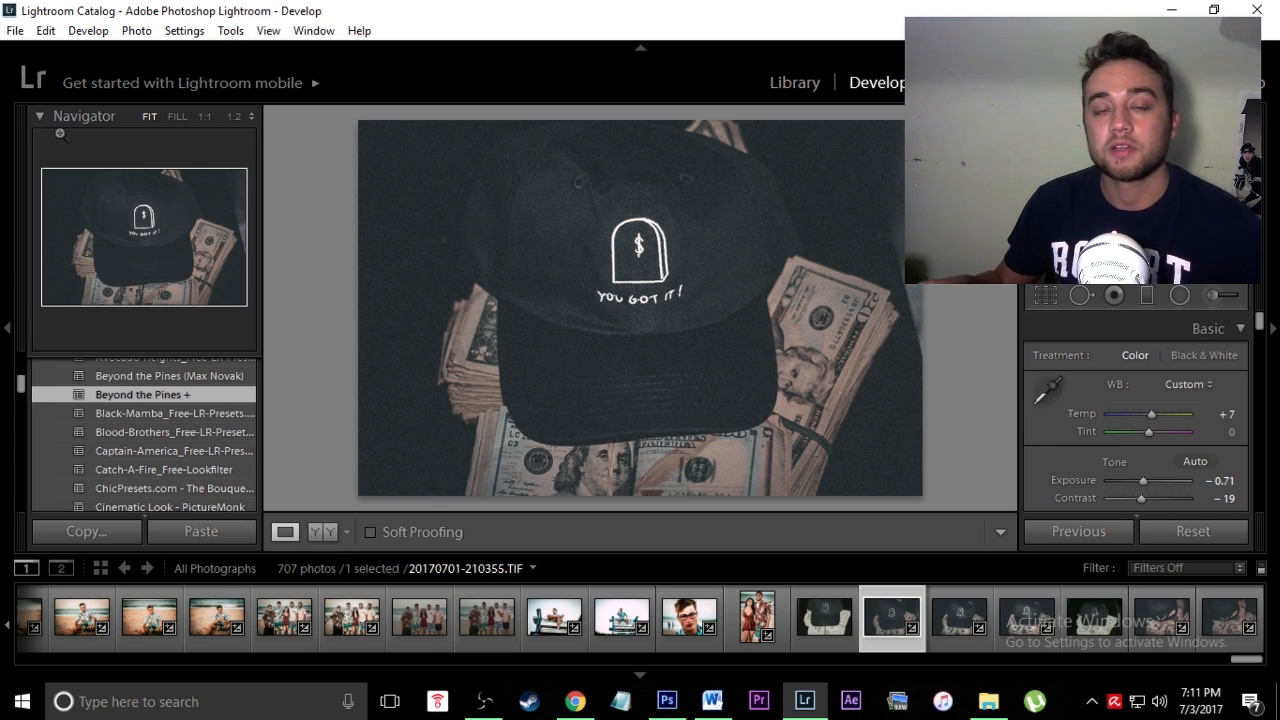
Step: Start an Adjustment Brush with its effect preset set to Clarity 59
{"action": "left_click", "coordinate": [1213, 297]}
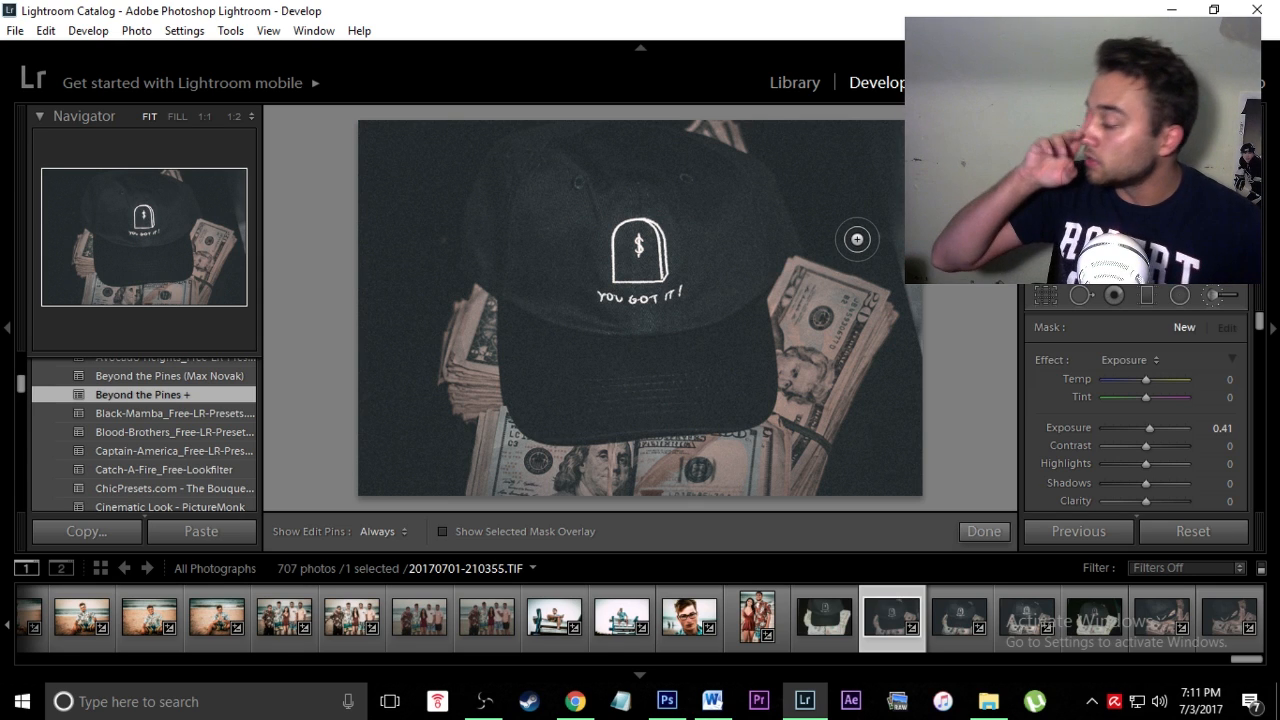
{"action": "left_click", "coordinate": [1149, 361]}
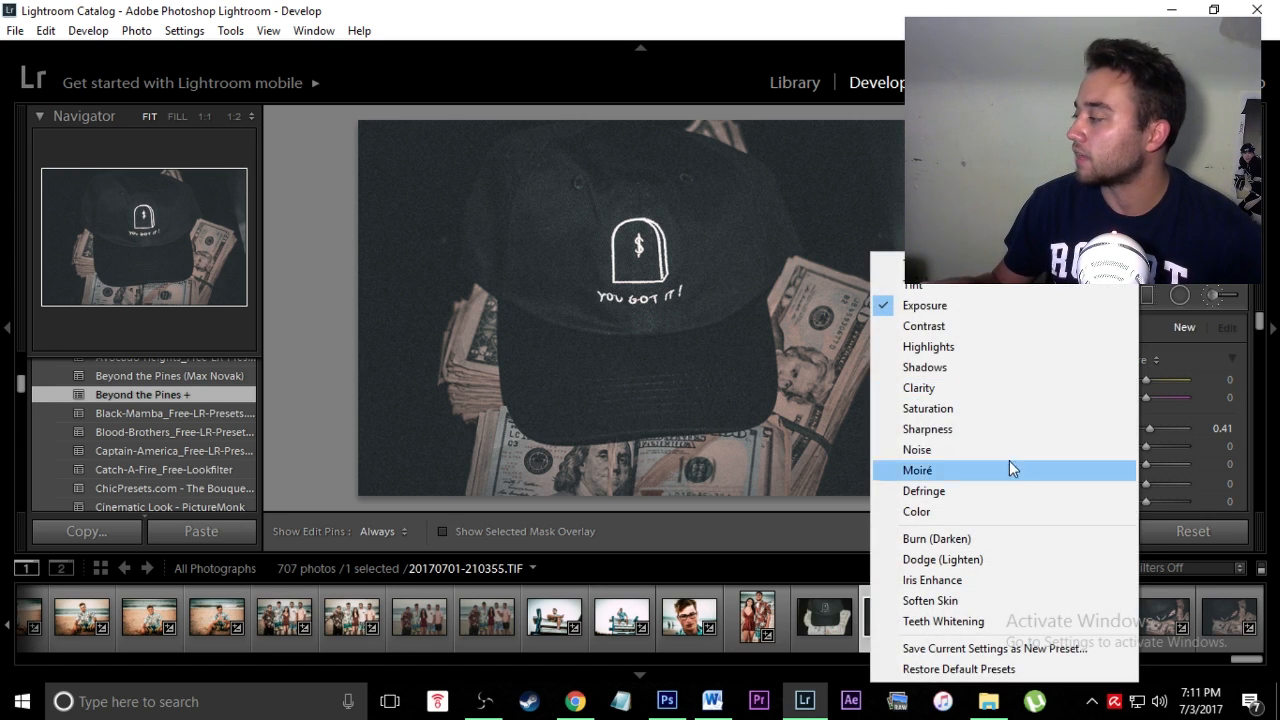
{"action": "left_click", "coordinate": [1000, 387]}
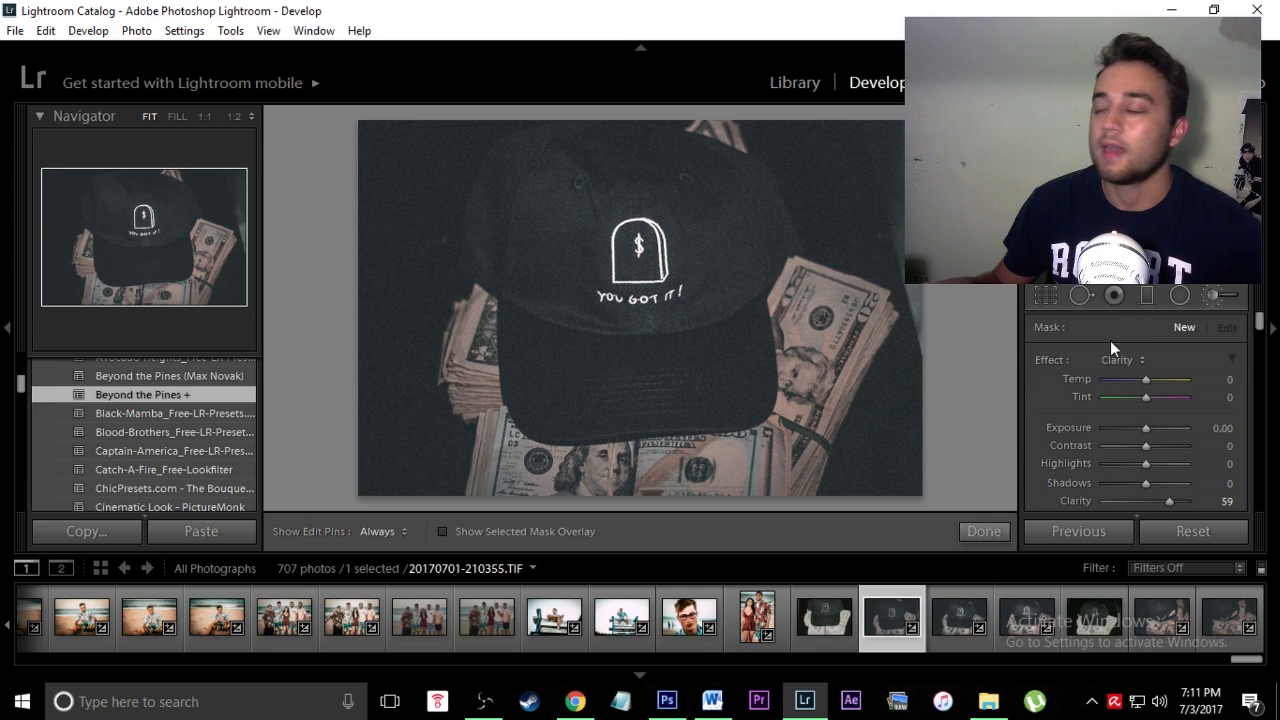
{"action": "left_click_drag", "start_coordinate": [1260, 325], "coordinate": [1260, 367]}
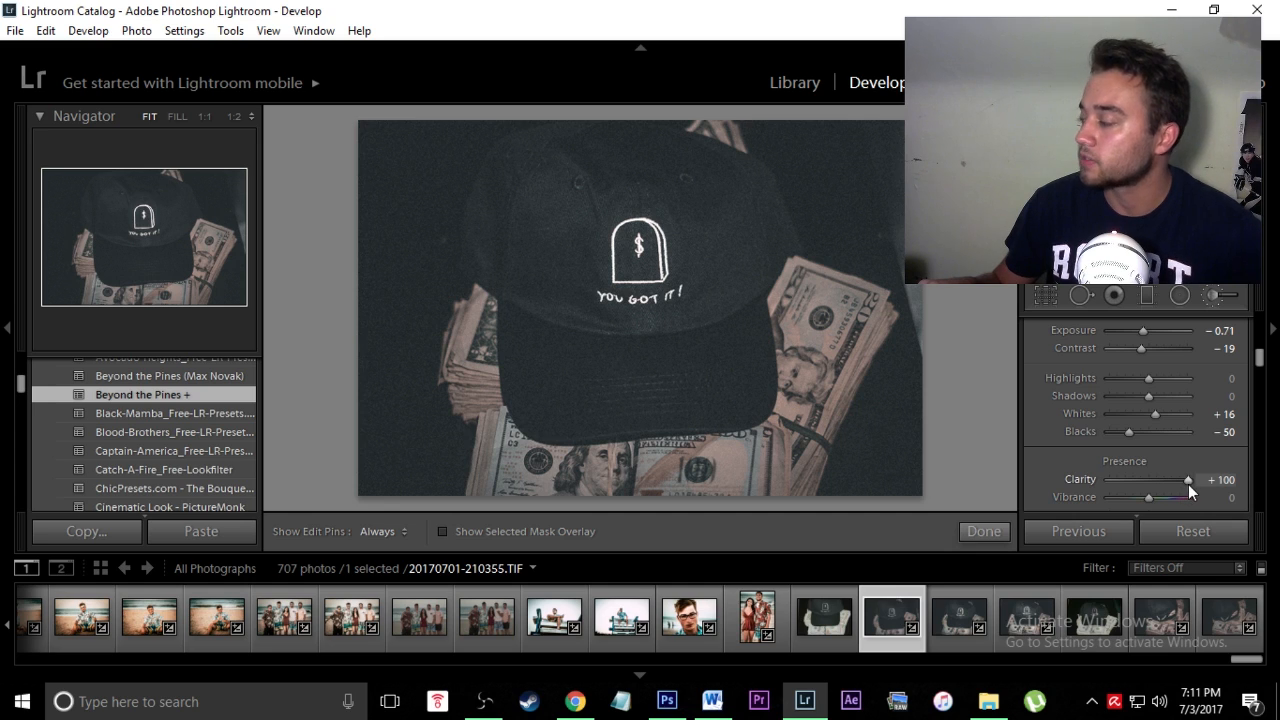
{"action": "scroll", "coordinate": [1265, 345], "scroll_direction": "up", "scroll_amount": 5}
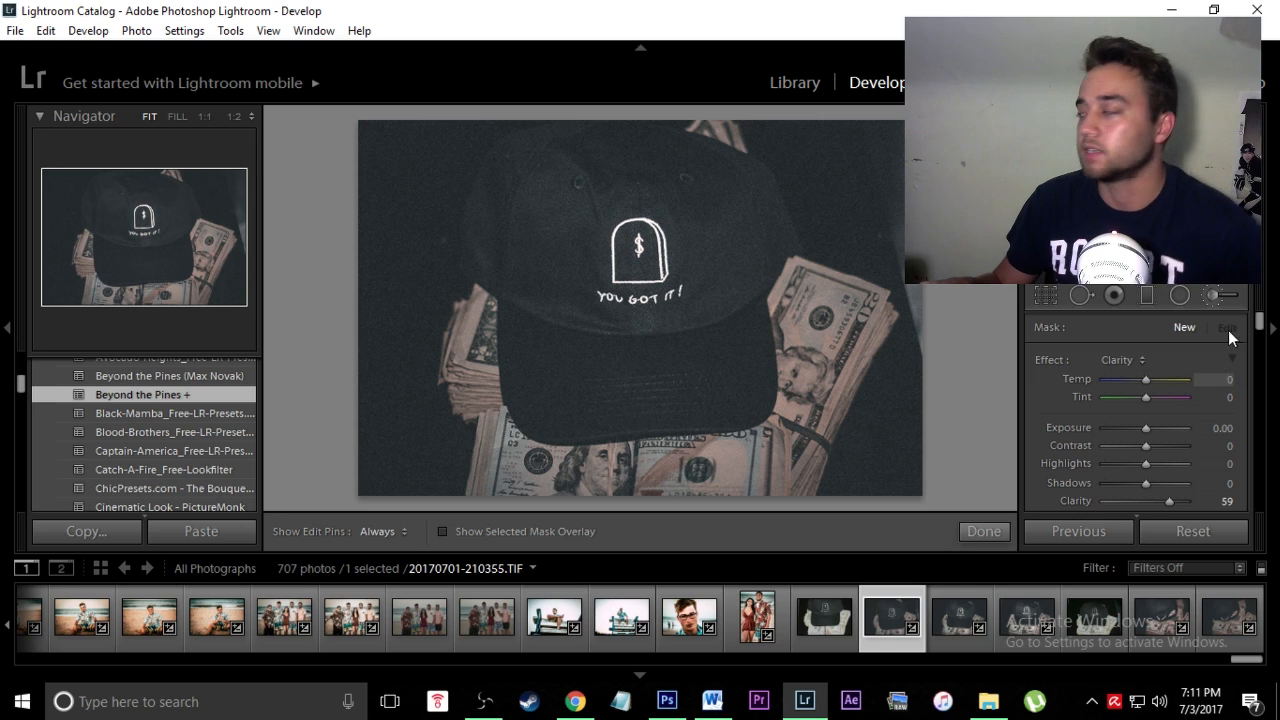
Step: Paint the Clarity 59 brush over the cap's crown and brim with edit pins hidden
{"action": "key", "text": "h"}
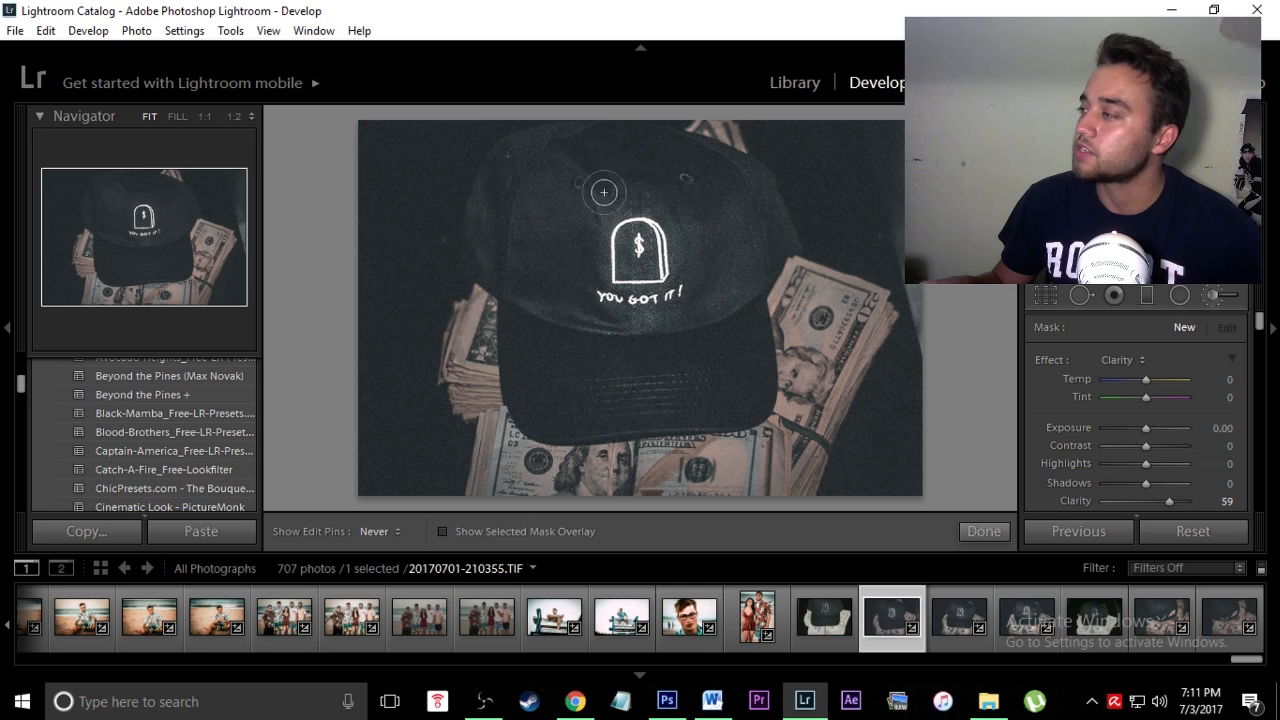
{"action": "mouse_move", "coordinate": [579, 212]}
{"action": "left_mouse_down"}
{"action": "mouse_move", "coordinate": [723, 227]}
{"action": "mouse_move", "coordinate": [672, 290]}
{"action": "mouse_move", "coordinate": [531, 397]}
{"action": "mouse_move", "coordinate": [690, 392]}
{"action": "left_mouse_up"}
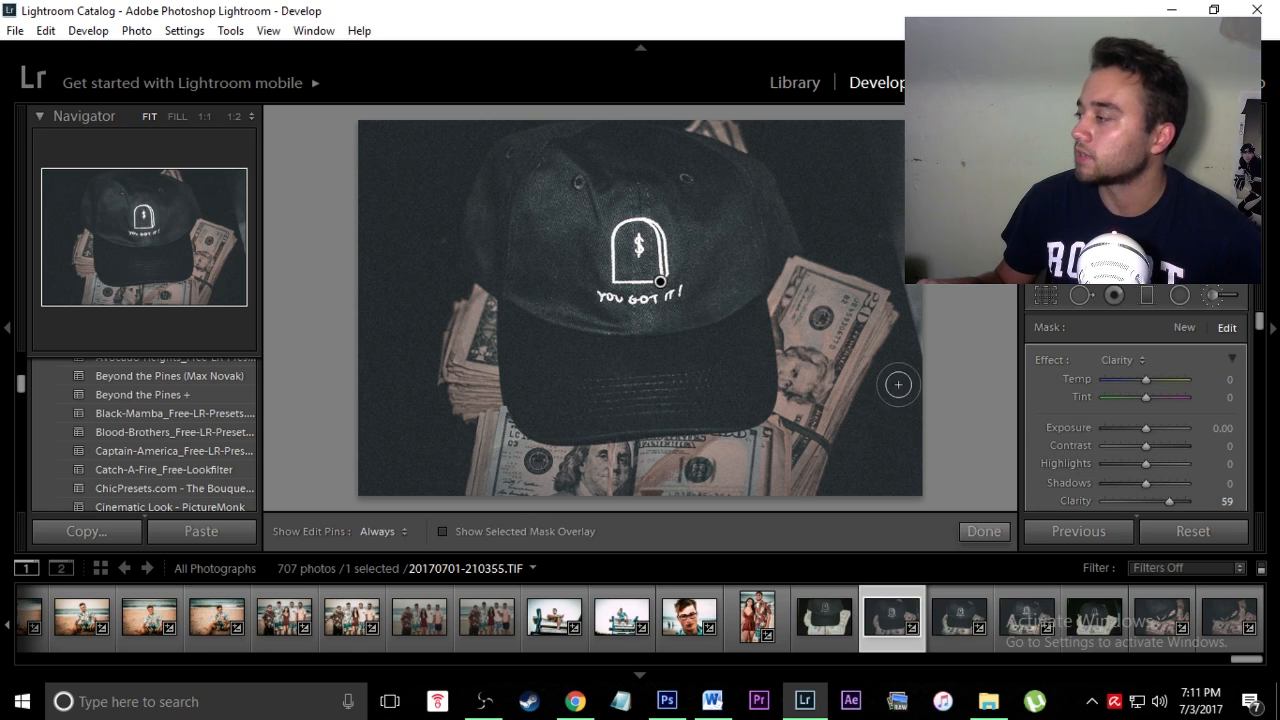
{"action": "key", "text": "h"}
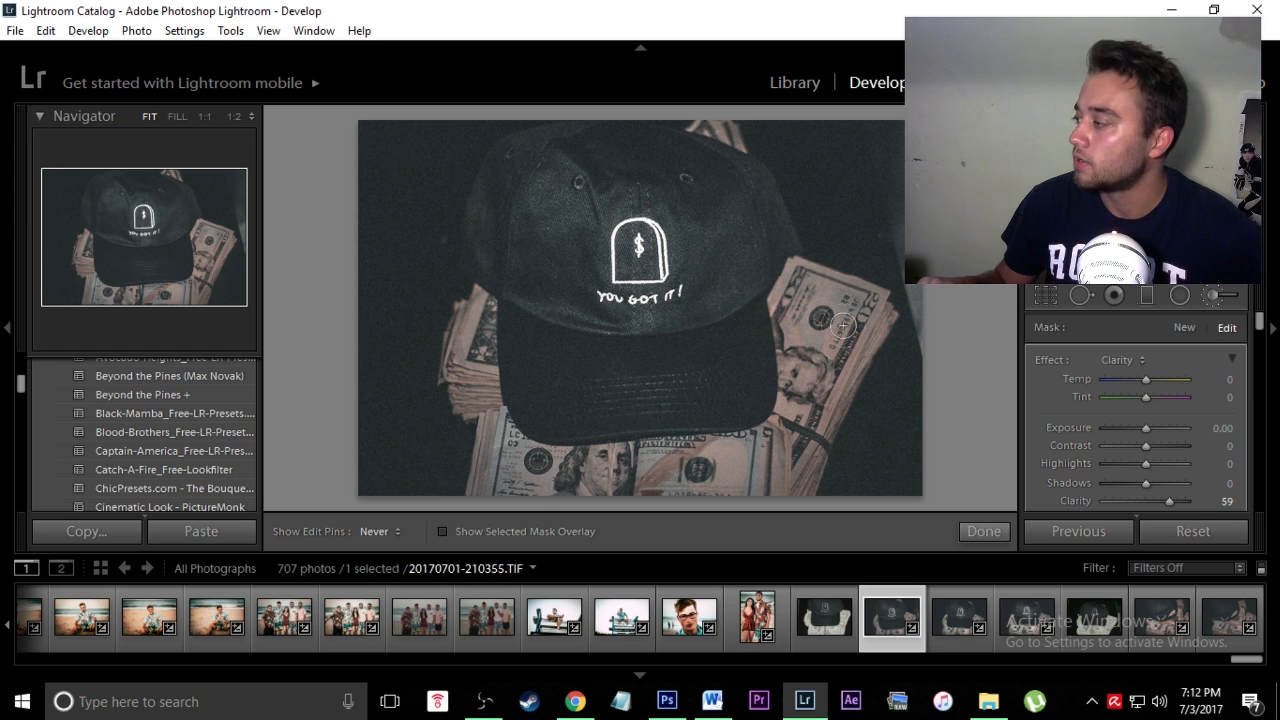
{"action": "key", "text": "h"}
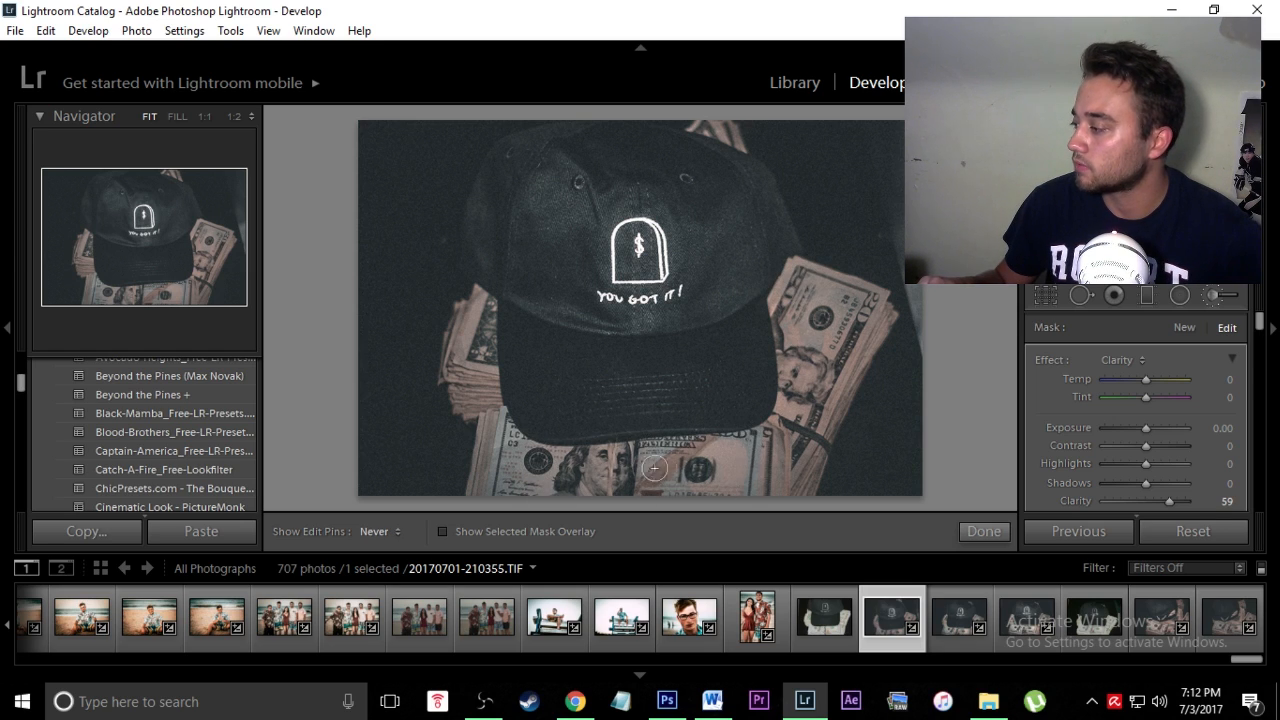
{"action": "key", "text": "h"}
{"action": "key", "text": "h"}
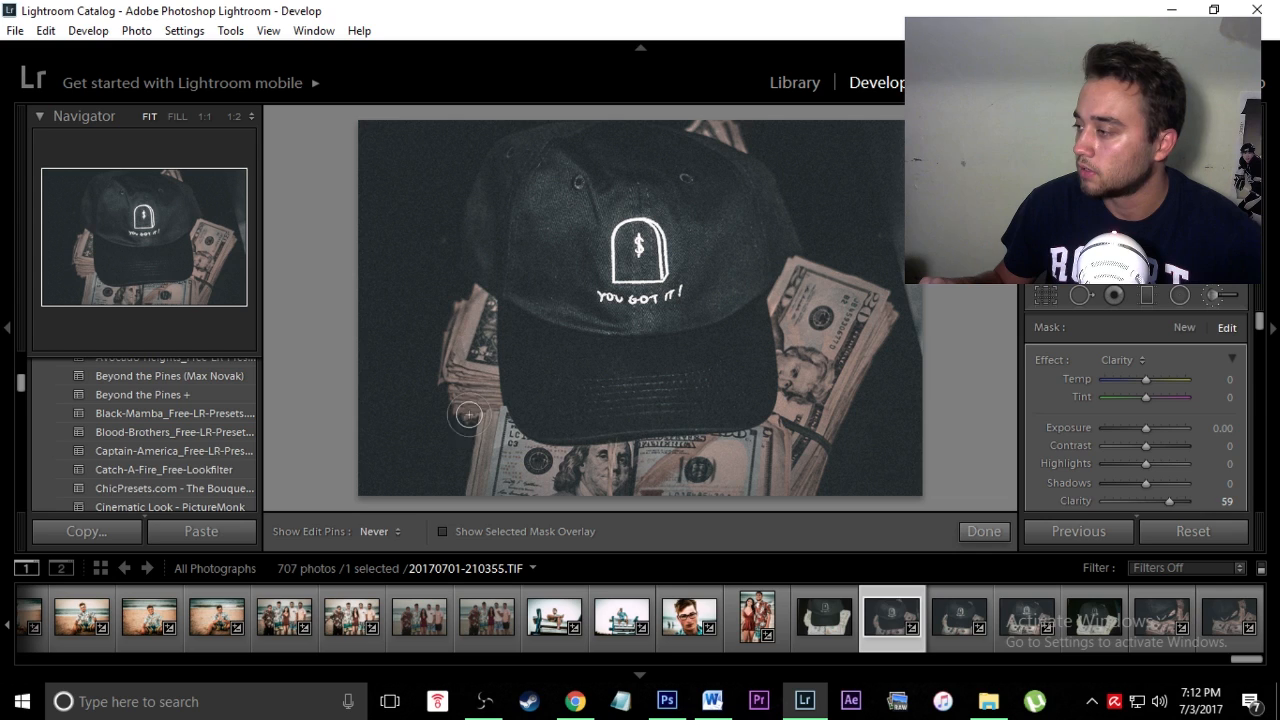
Step: Toggle the Adjustment Brush off and on to compare the cap before and after
{"action": "left_click", "coordinate": [1213, 296]}
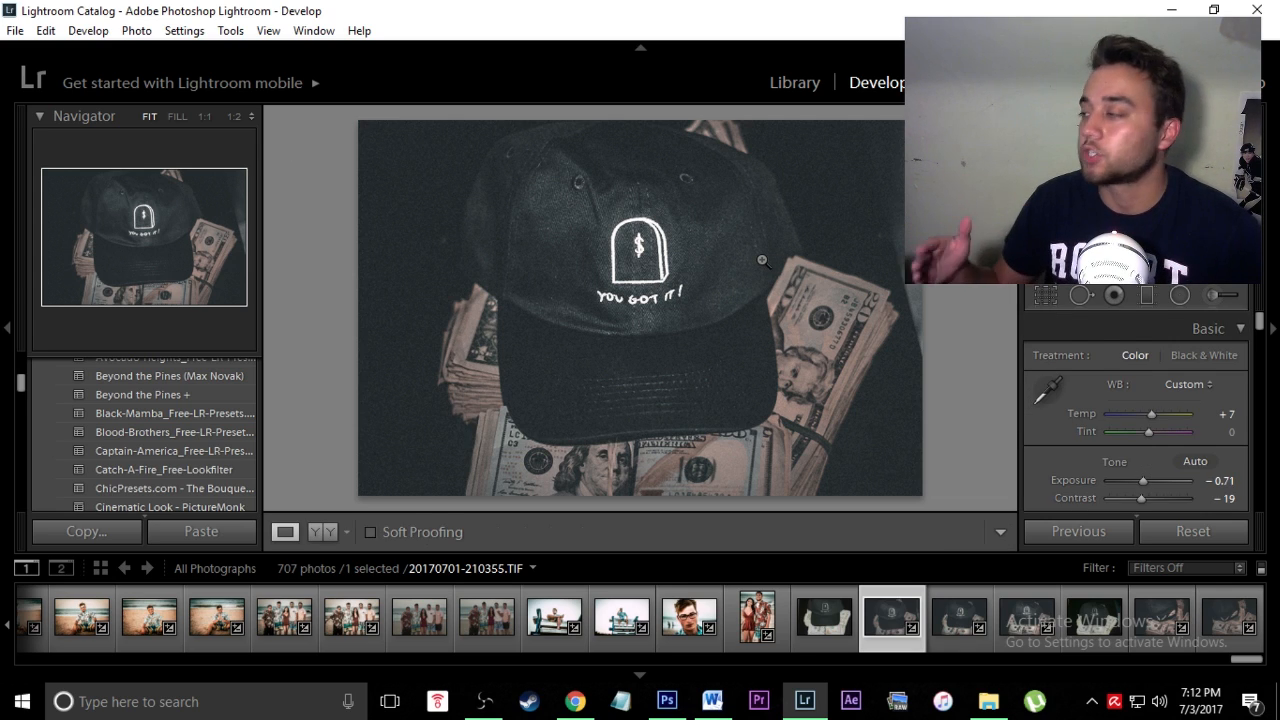
{"action": "left_click", "coordinate": [1213, 296]}
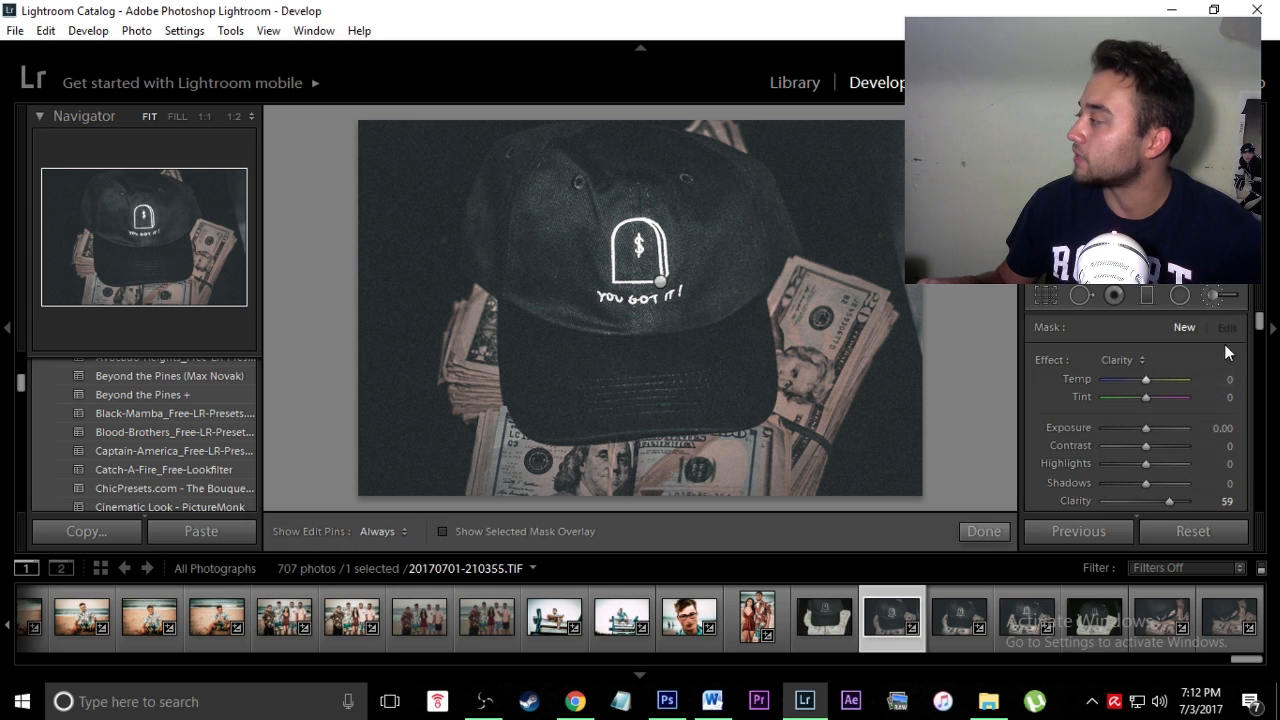
{"action": "left_click", "coordinate": [1211, 297]}
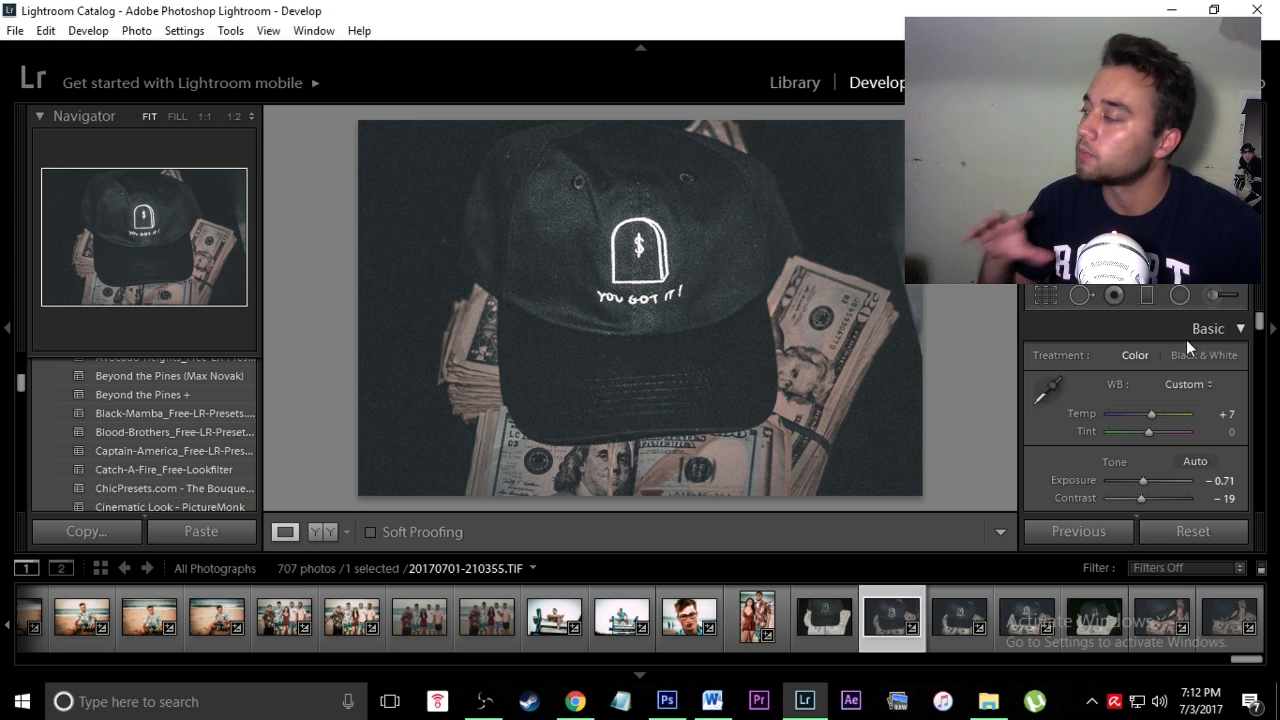
{"action": "left_click", "coordinate": [1212, 296]}
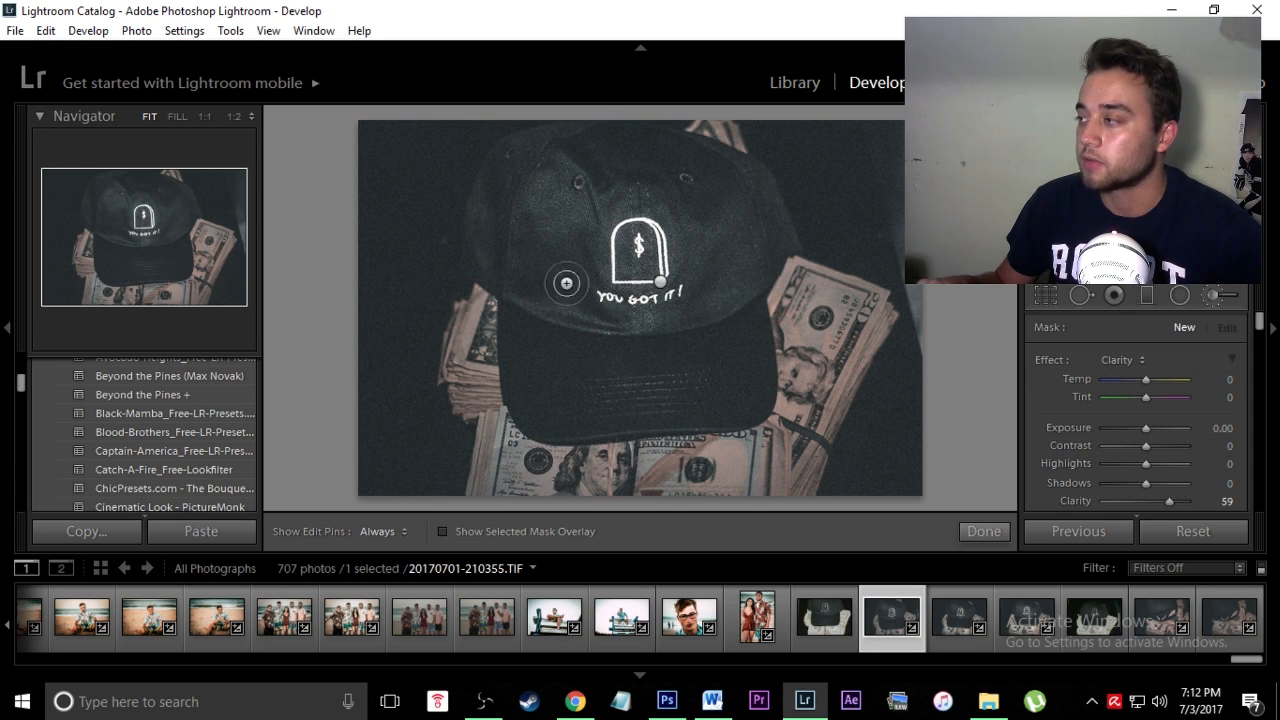
{"action": "left_click", "coordinate": [1215, 296]}
{"action": "left_click", "coordinate": [1225, 296]}
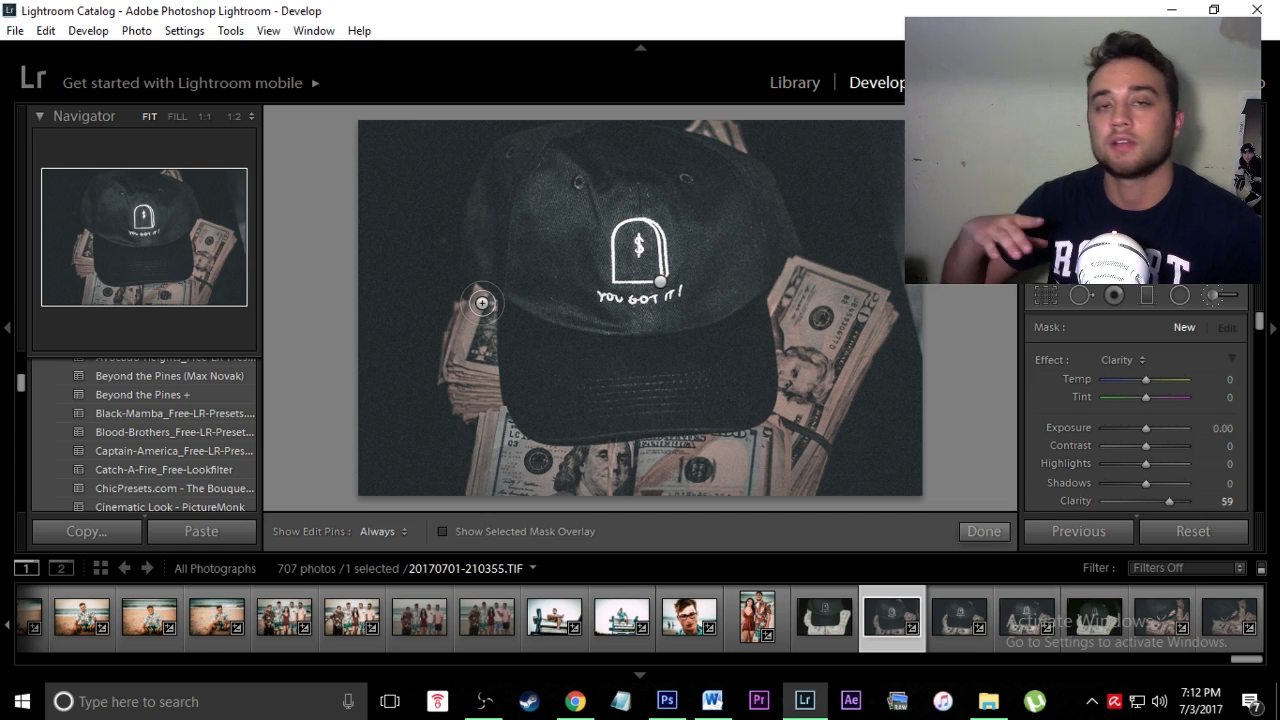
Step: Paint a Soften Skin brush (Clarity −100) on the cap beside the logo
{"action": "left_click", "coordinate": [1140, 359]}
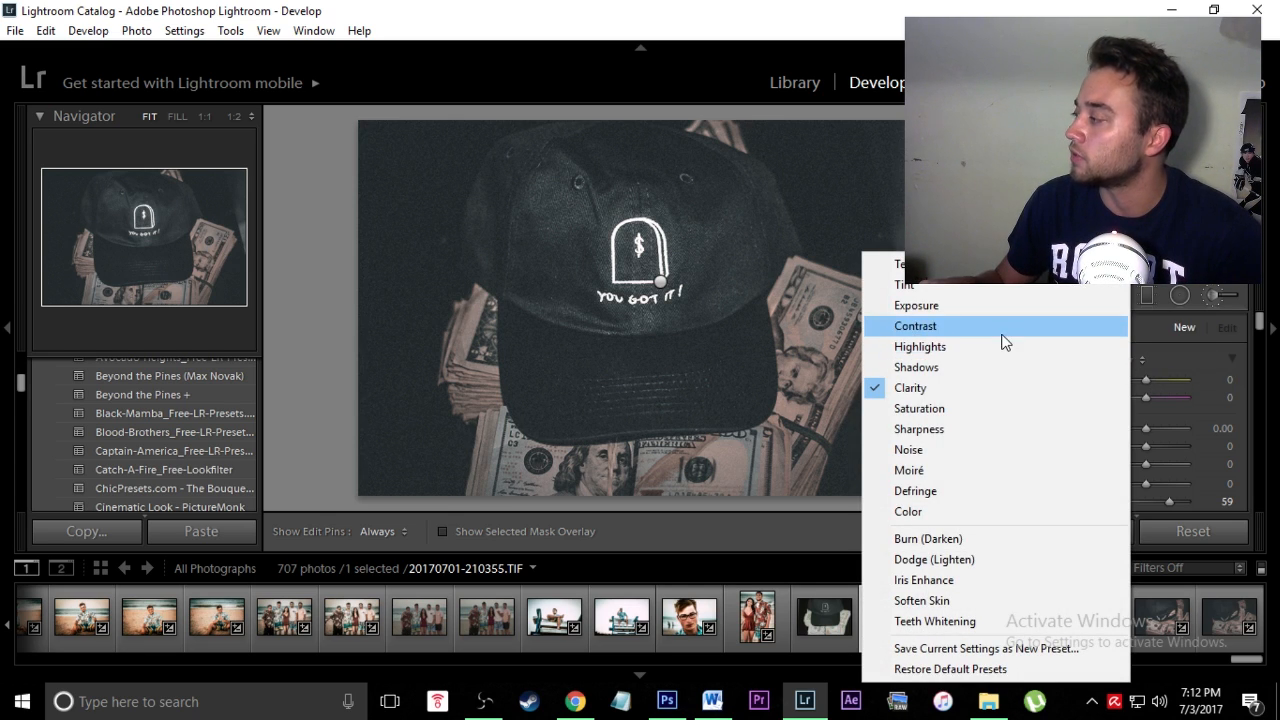
{"action": "left_click", "coordinate": [982, 600]}
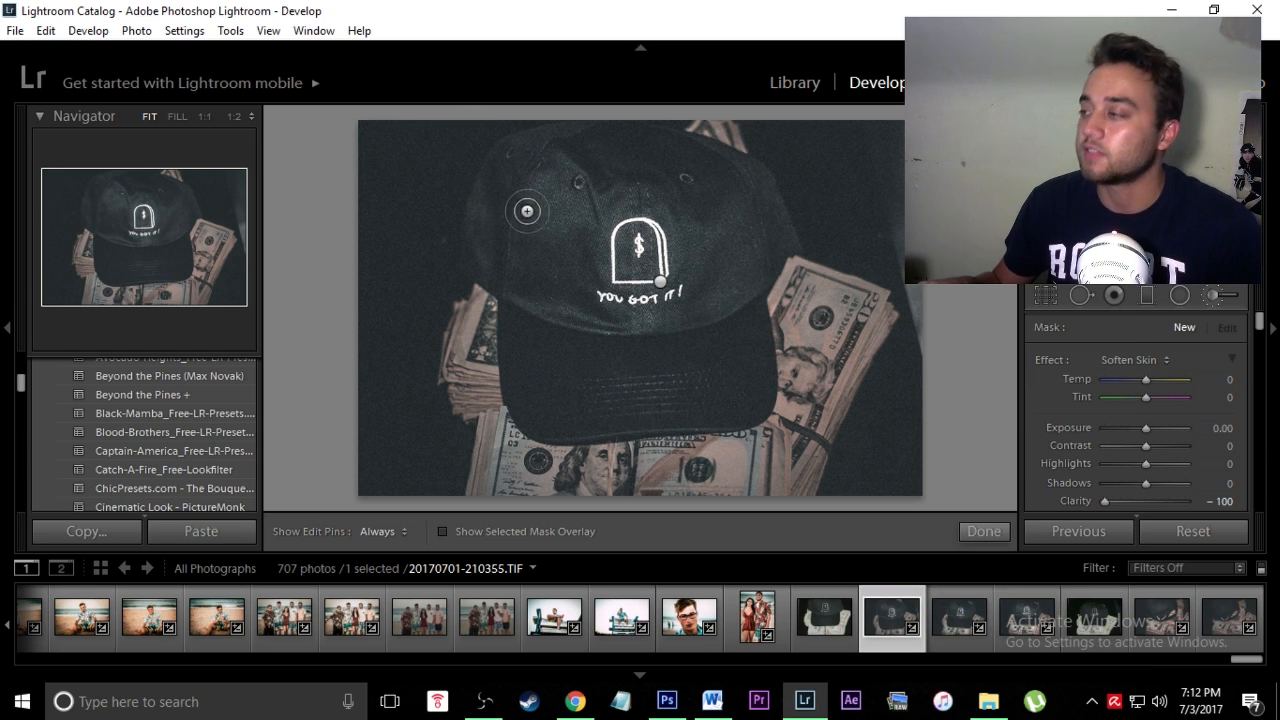
{"action": "mouse_move", "coordinate": [551, 283]}
{"action": "left_mouse_down"}
{"action": "mouse_move", "coordinate": [552, 248]}
{"action": "mouse_move", "coordinate": [554, 300]}
{"action": "mouse_move", "coordinate": [586, 270]}
{"action": "left_mouse_up"}
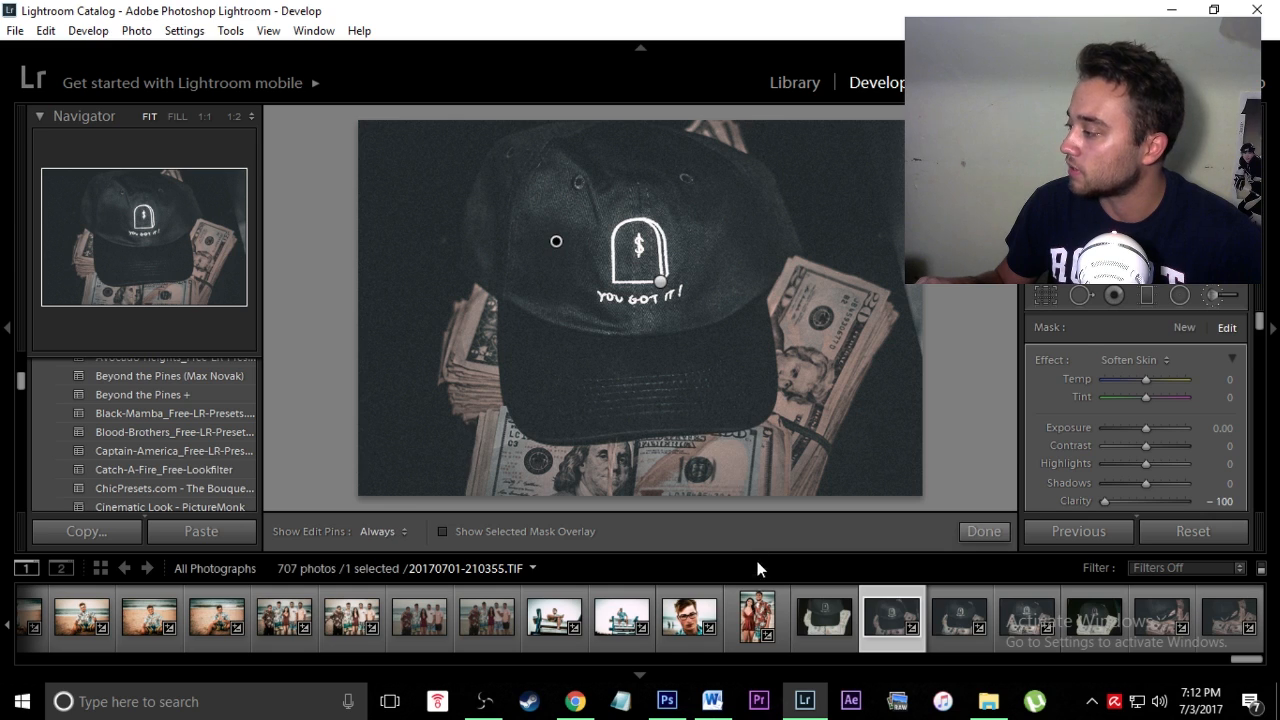
{"action": "left_click", "coordinate": [1219, 295]}
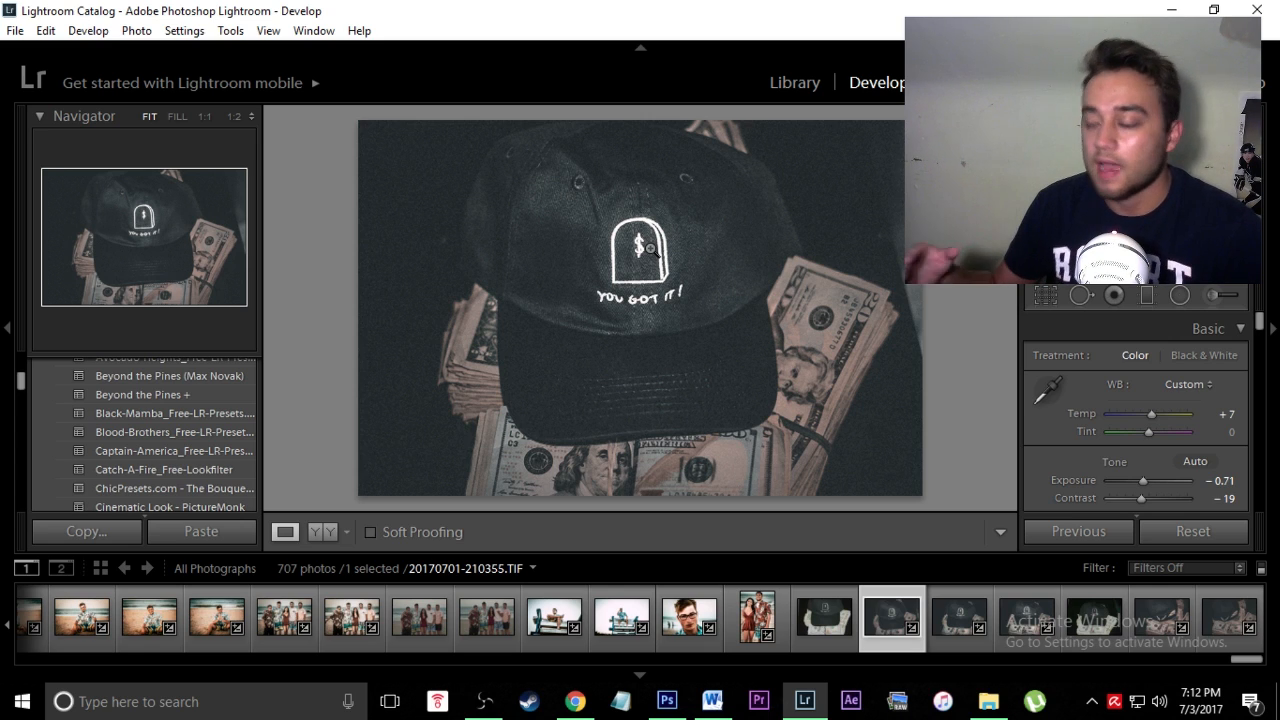
{"action": "left_click", "coordinate": [1221, 300]}
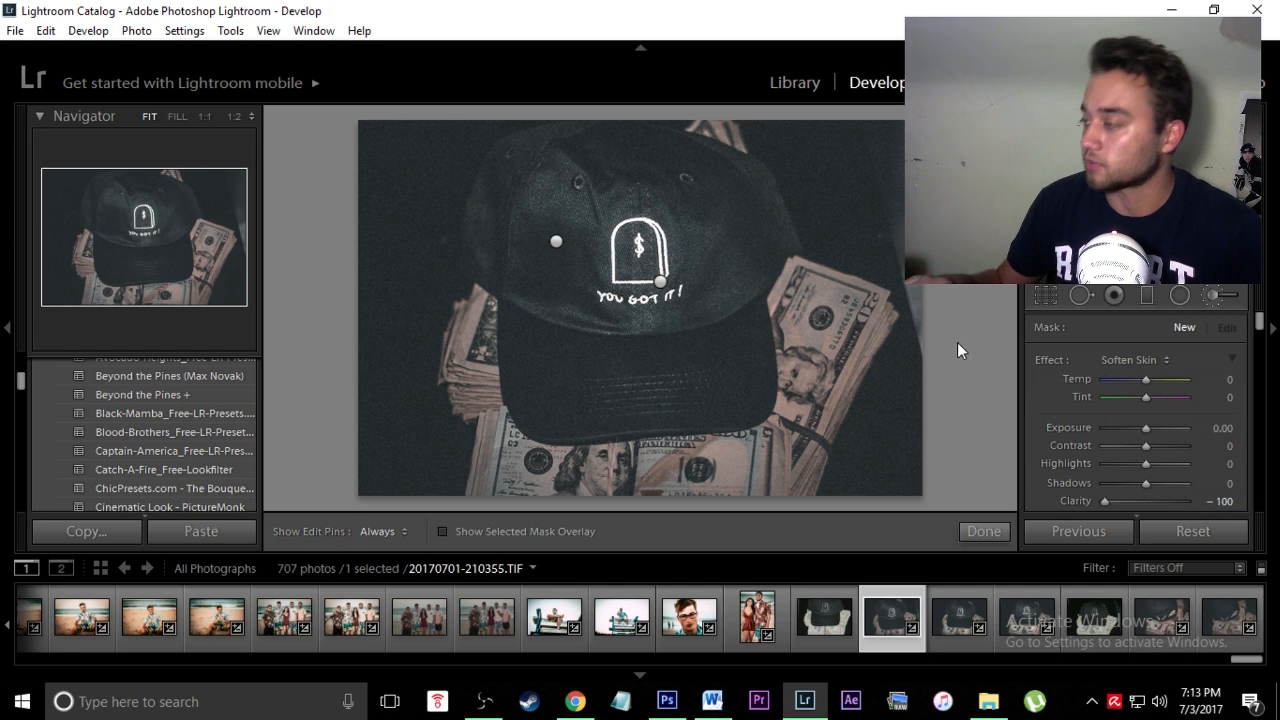
Step: Paint an Exposure 0.41 brush over the right and left money stacks
{"action": "left_click", "coordinate": [1157, 362]}
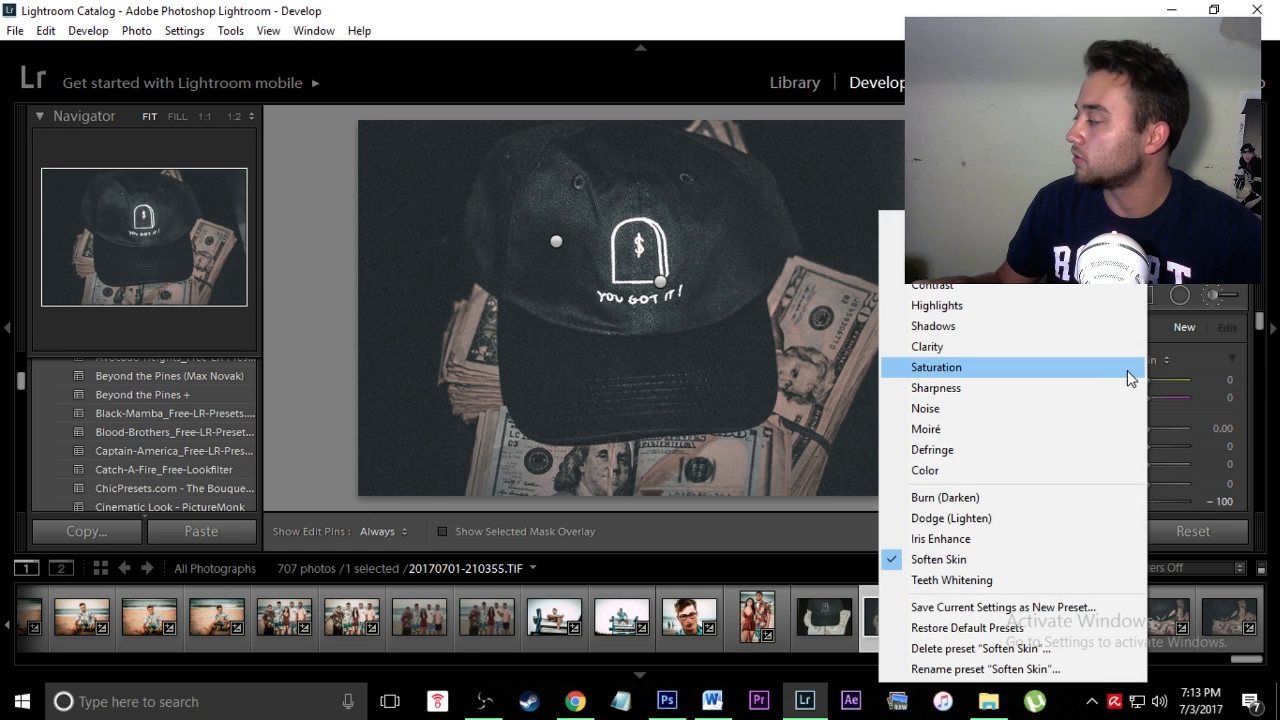
{"action": "left_click", "coordinate": [930, 243]}
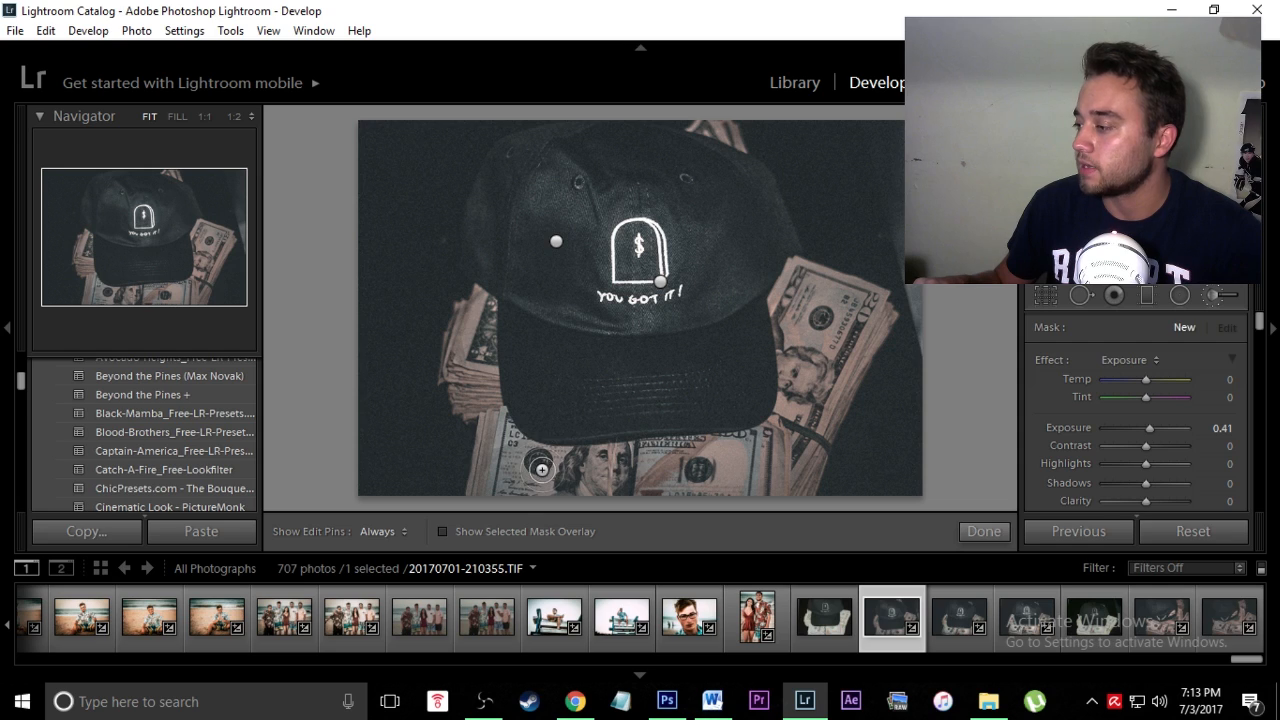
{"action": "key", "text": "h"}
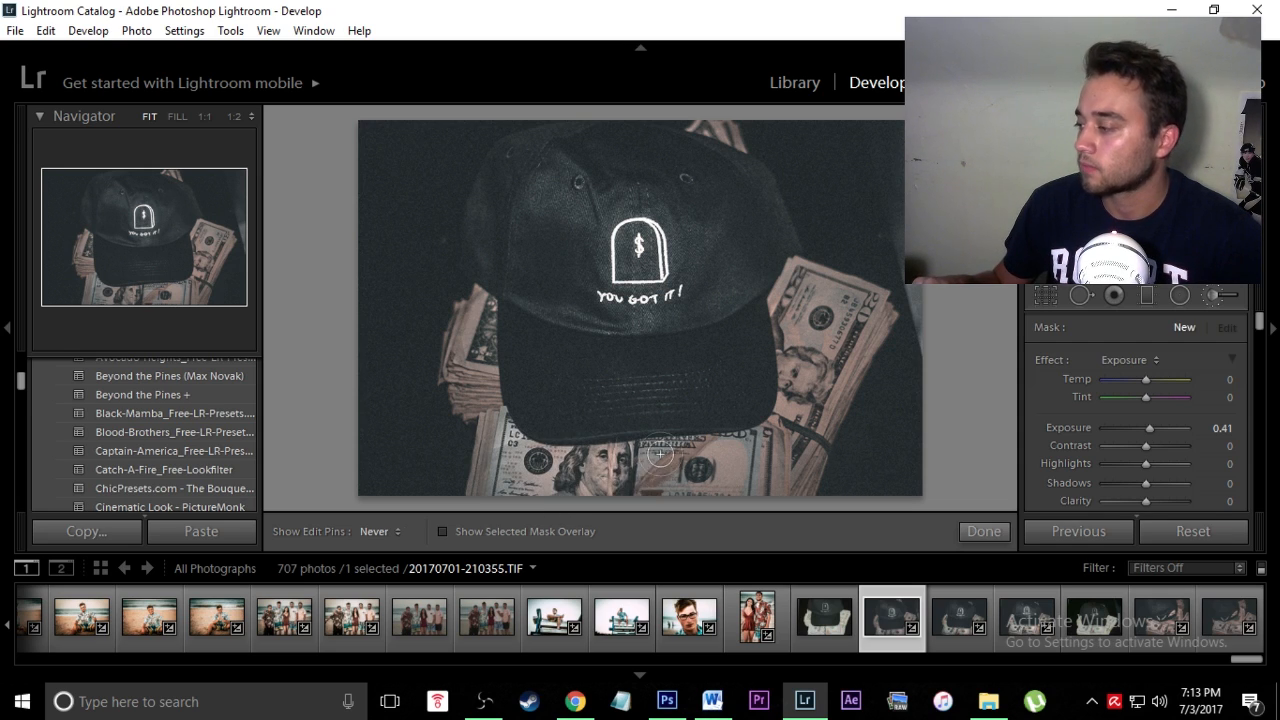
{"action": "key", "text": "h"}
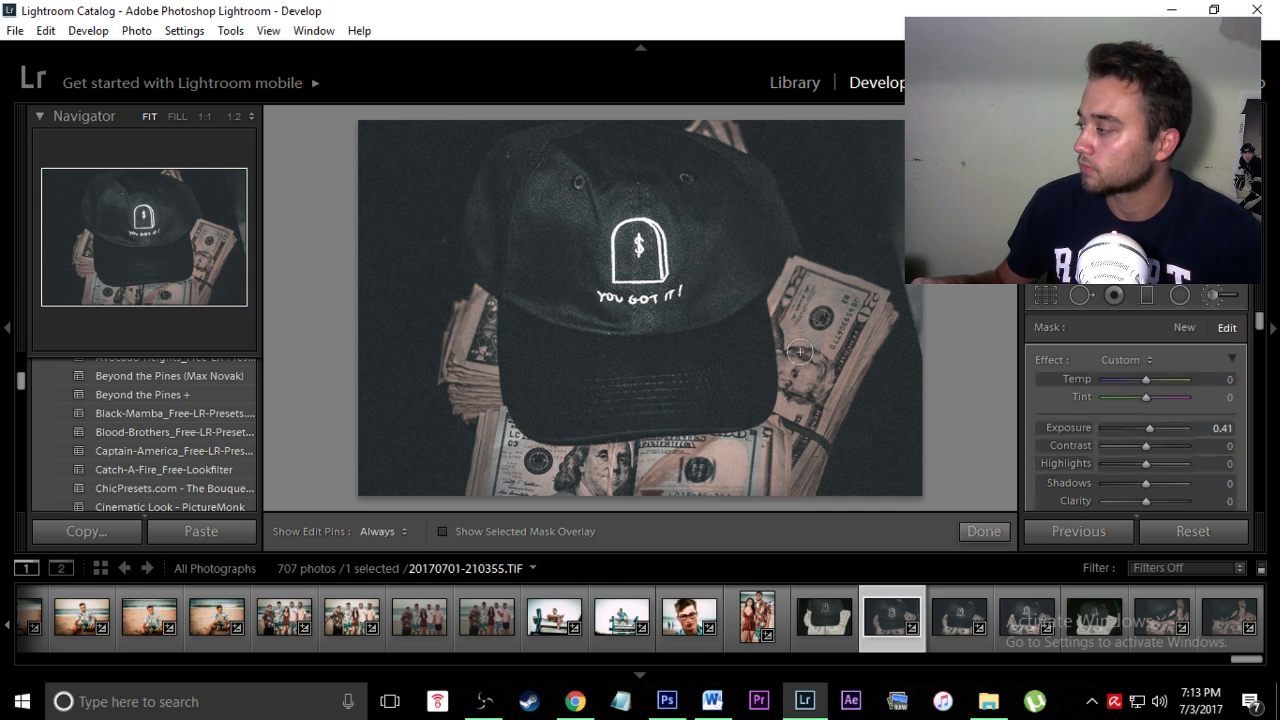
{"action": "key", "text": "h"}
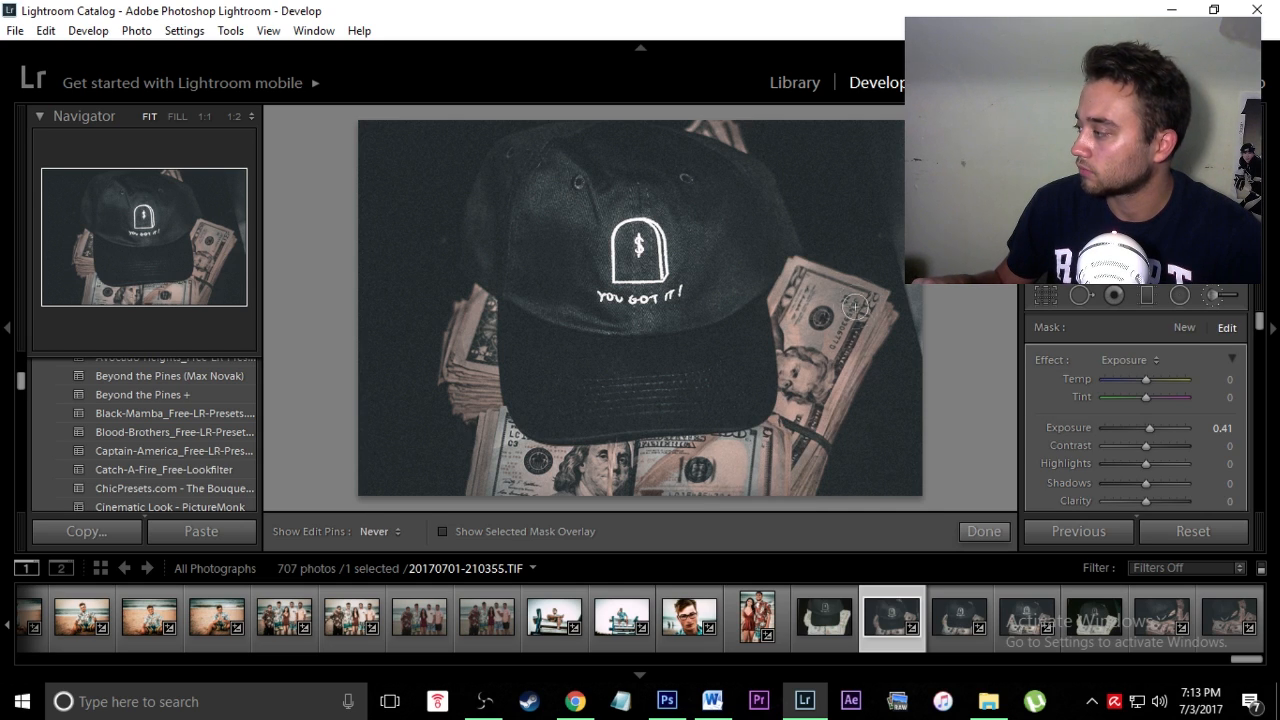
{"action": "left_click_drag", "start_coordinate": [826, 317], "coordinate": [833, 294]}
{"action": "mouse_move", "coordinate": [492, 362]}
{"action": "left_mouse_down"}
{"action": "mouse_move", "coordinate": [487, 308]}
{"action": "mouse_move", "coordinate": [485, 401]}
{"action": "mouse_move", "coordinate": [473, 398]}
{"action": "left_mouse_up"}
{"action": "key", "text": "h"}
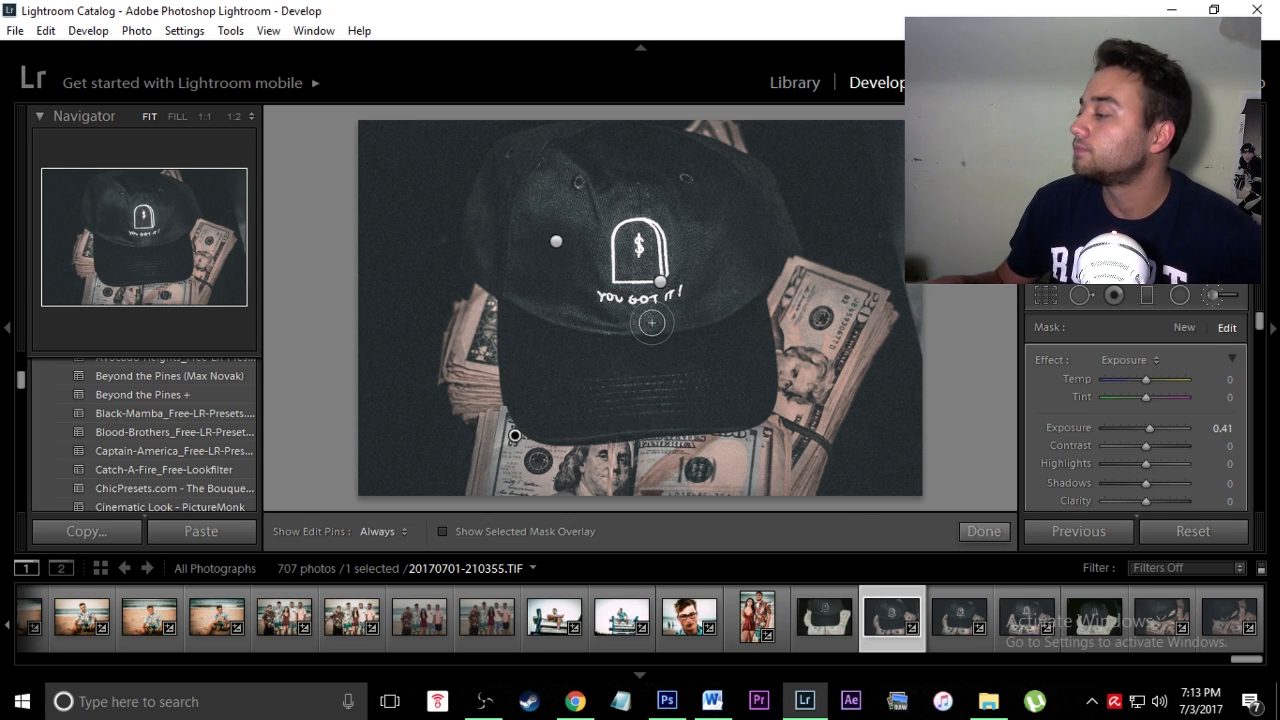
{"action": "left_click_drag", "start_coordinate": [1256, 326], "coordinate": [1261, 510]}
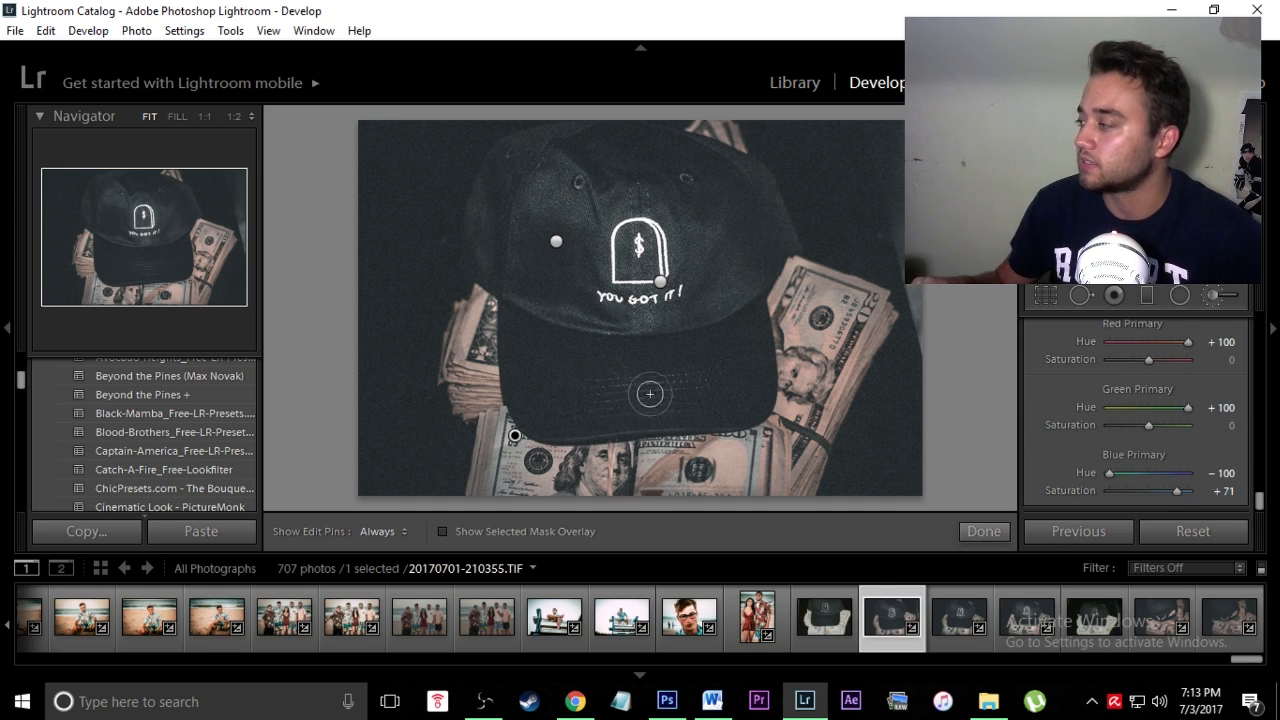
Step: Raise Blue Primary saturation to +100 and retint the money brush to Tint 8
{"action": "left_click_drag", "start_coordinate": [1177, 491], "coordinate": [1216, 499]}
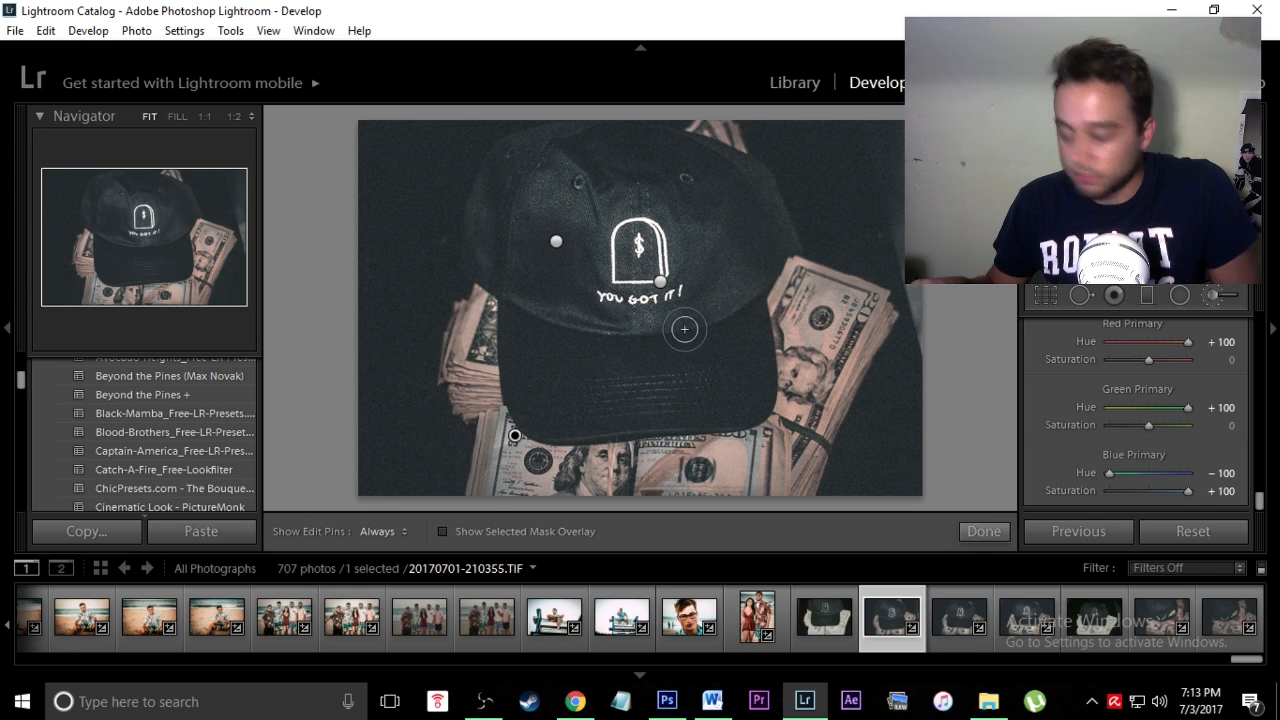
{"action": "left_click_drag", "start_coordinate": [1263, 506], "coordinate": [1268, 322]}
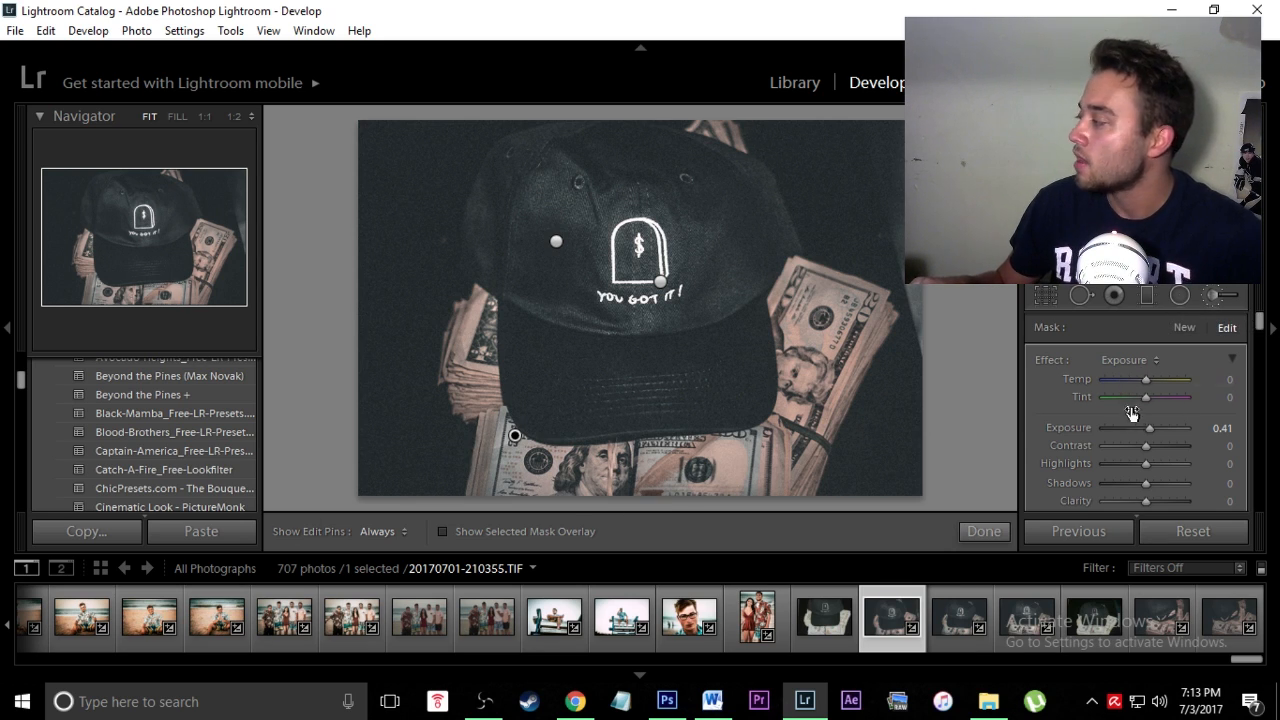
{"action": "left_click_drag", "start_coordinate": [1146, 397], "coordinate": [1214, 401]}
{"action": "left_click_drag", "start_coordinate": [1112, 375], "coordinate": [1150, 400]}
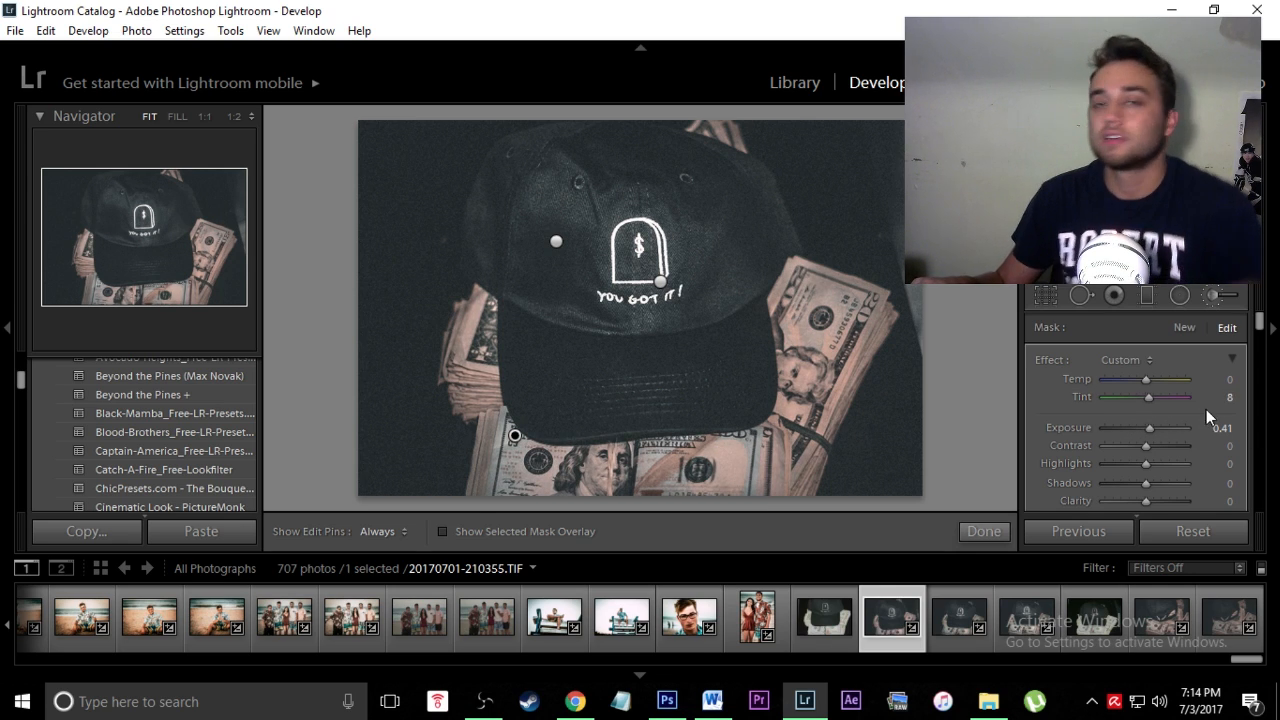
{"action": "left_click", "coordinate": [1213, 296]}
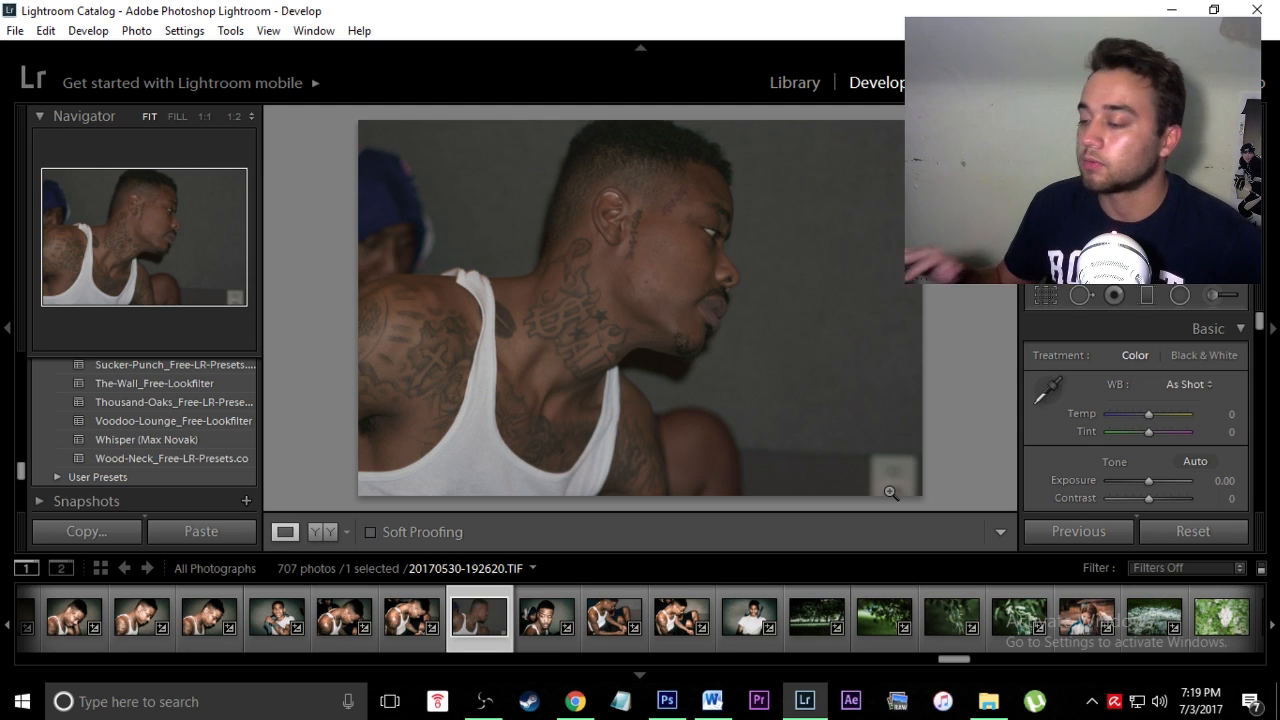
Step: Apply the Hollywood (Max Novak) preset to the tattooed portrait: Exposure +0.36, Contrast −38
{"action": "scroll", "coordinate": [150, 430], "scroll_direction": "up", "scroll_amount": 5}
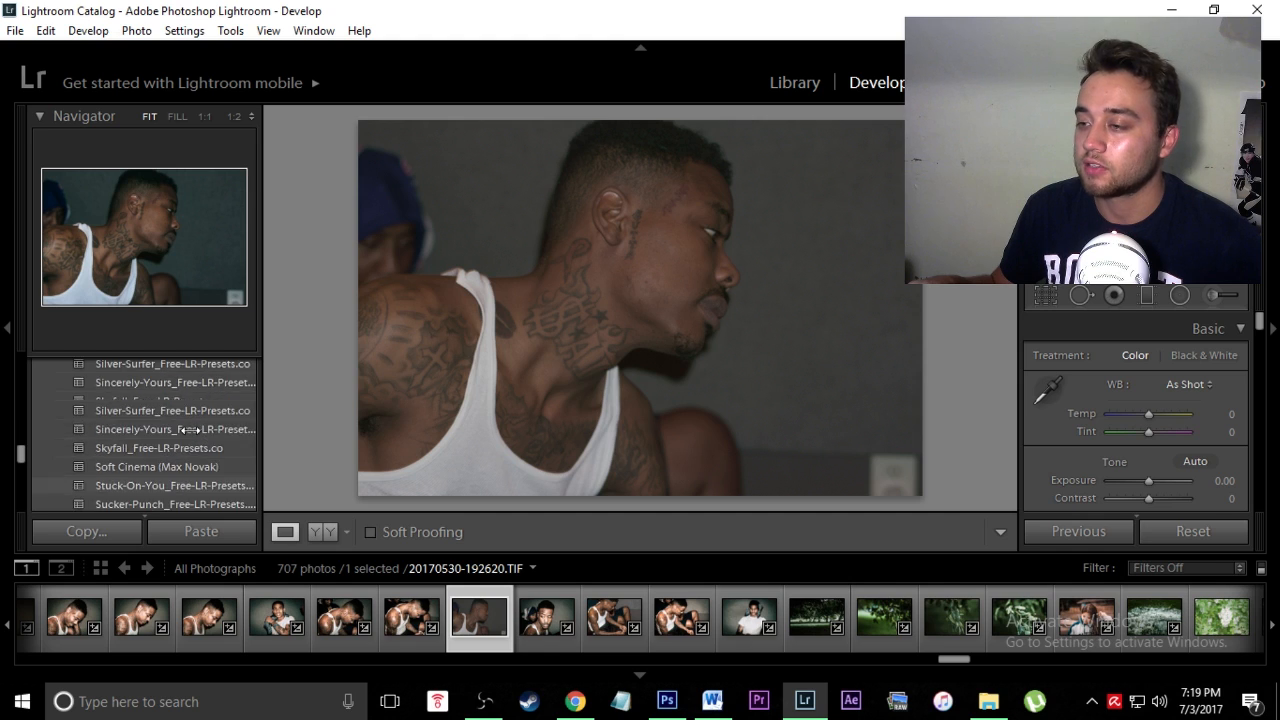
{"action": "scroll", "coordinate": [180, 430], "scroll_direction": "up", "scroll_amount": 10}
{"action": "scroll", "coordinate": [160, 395], "scroll_direction": "down", "scroll_amount": 5}
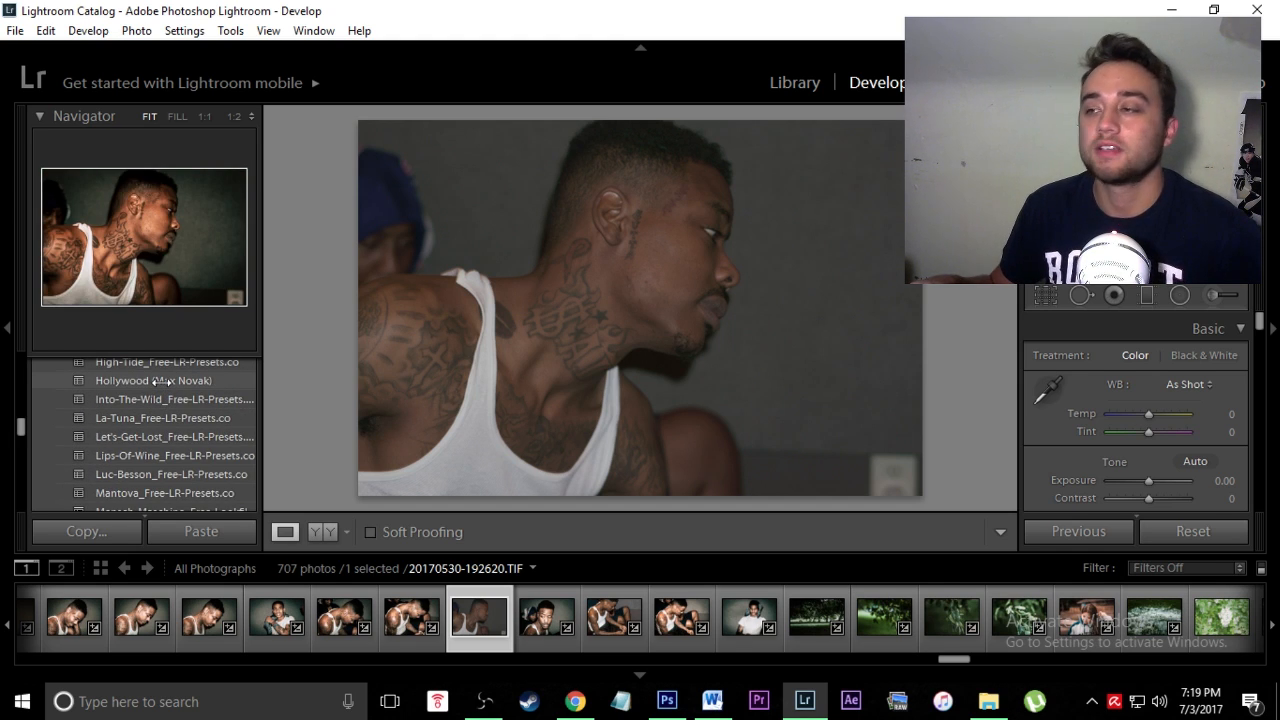
{"action": "left_click", "coordinate": [145, 381]}
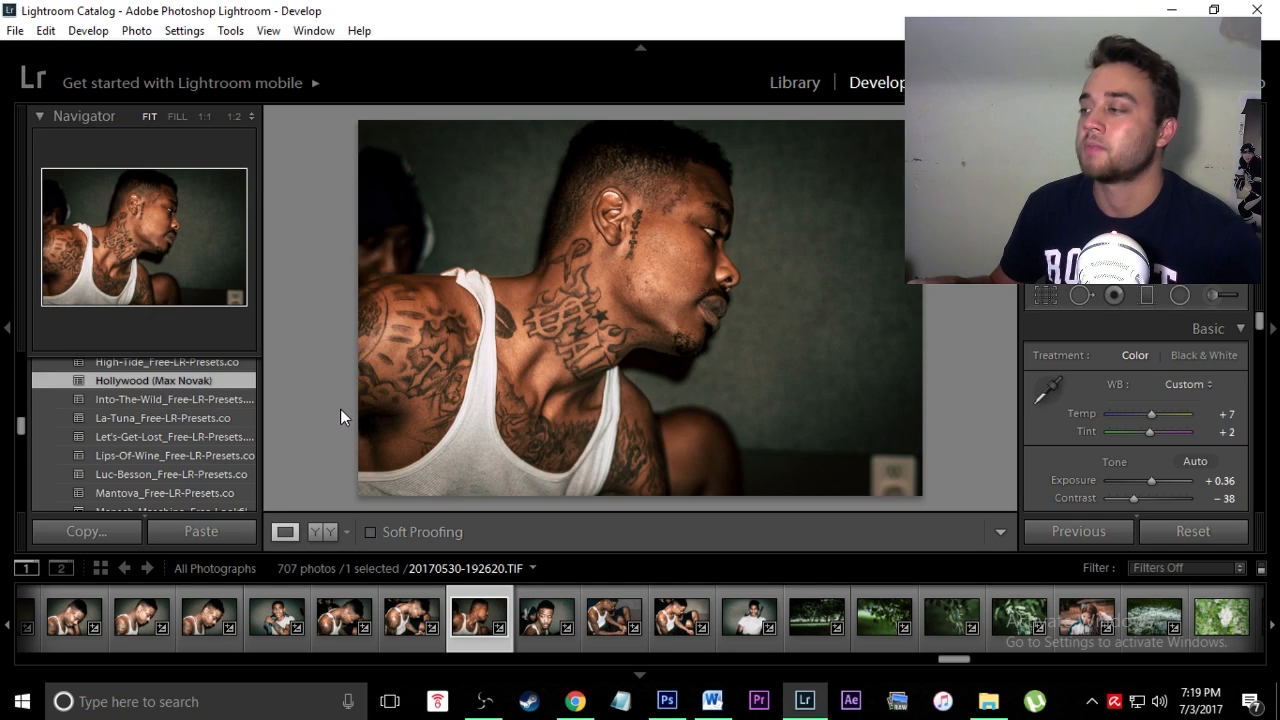
{"action": "left_click", "coordinate": [1215, 297]}
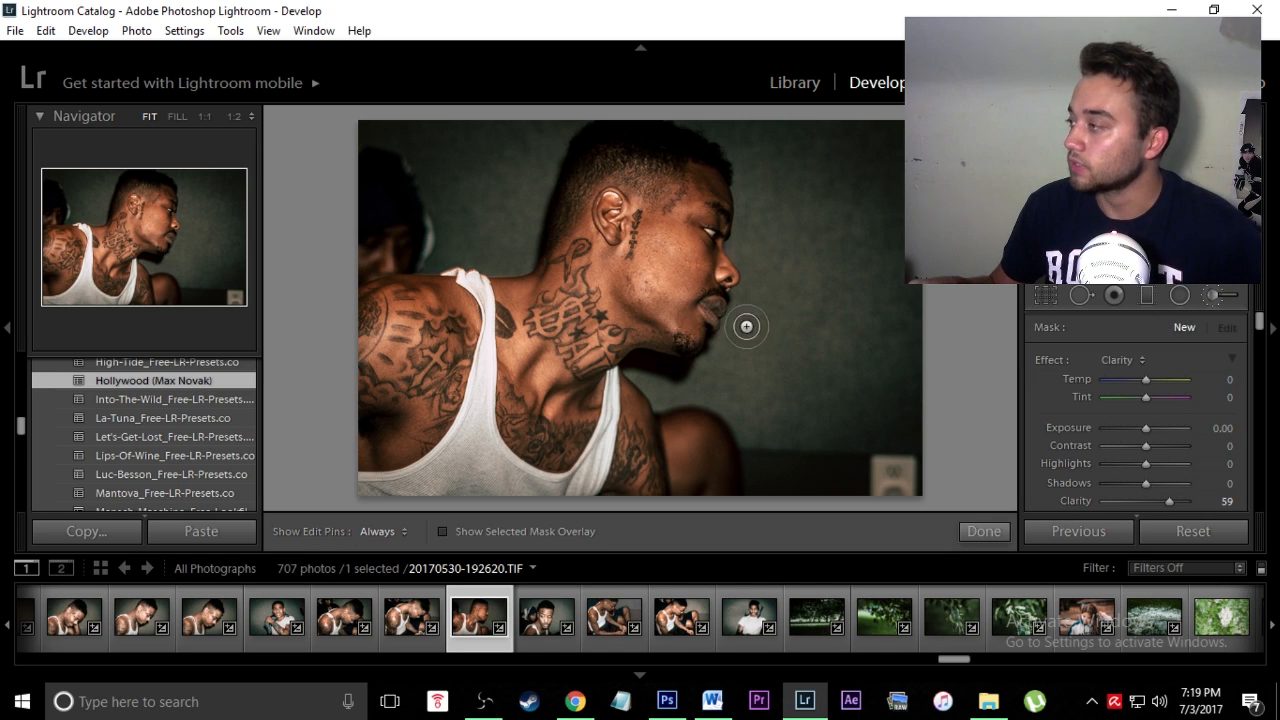
Step: Keep a Clarity 59 brush on the face and neck tattoos, undoing its accidental deletion
{"action": "key", "text": "h"}
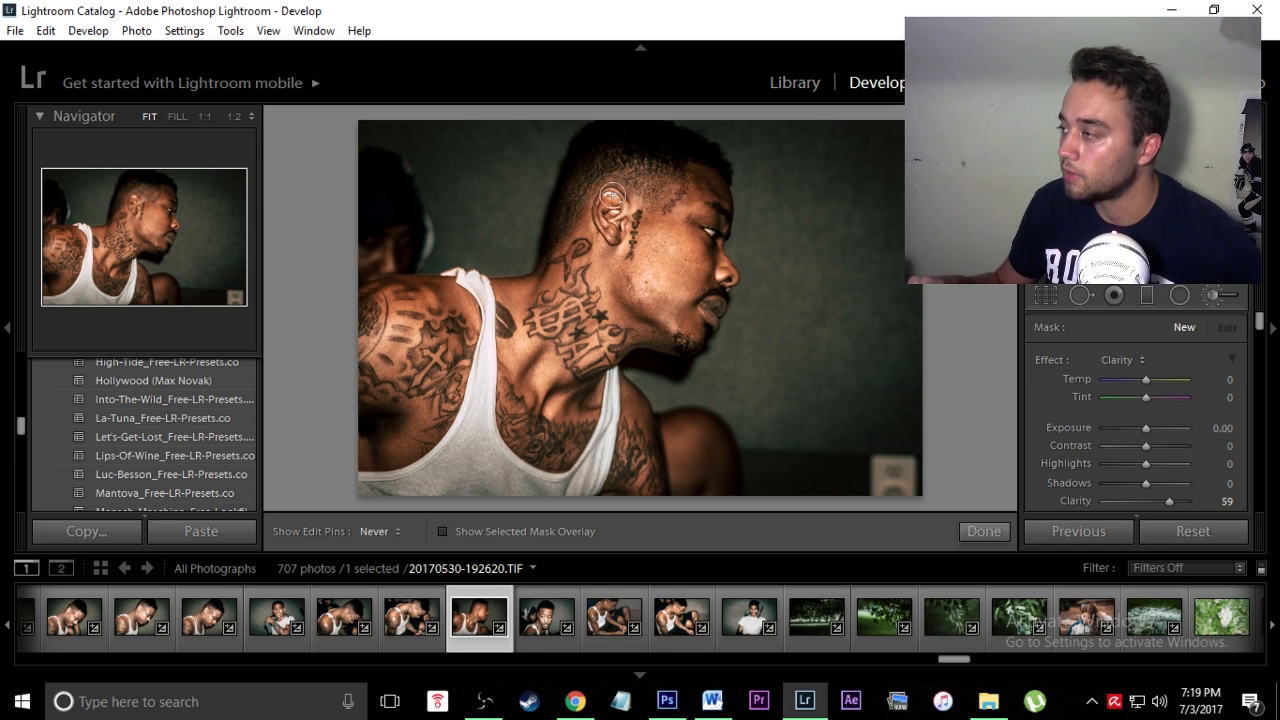
{"action": "key", "text": "k"}
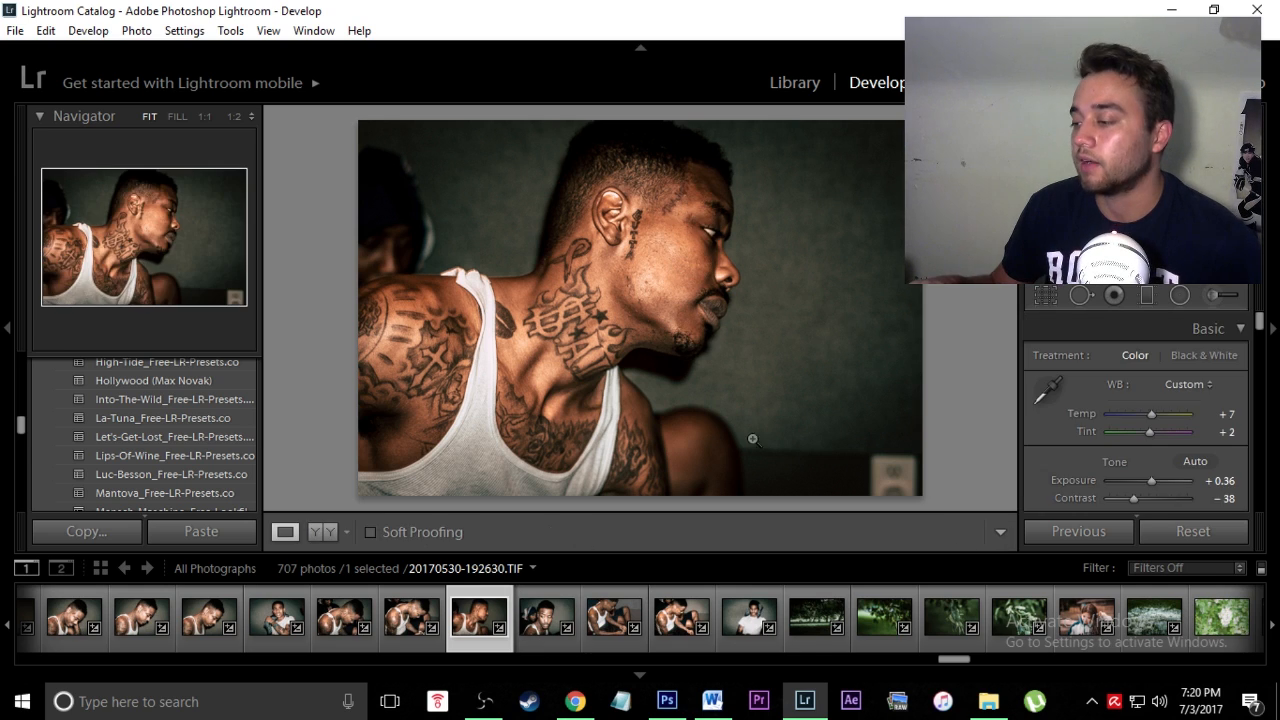
{"action": "key", "text": "k"}
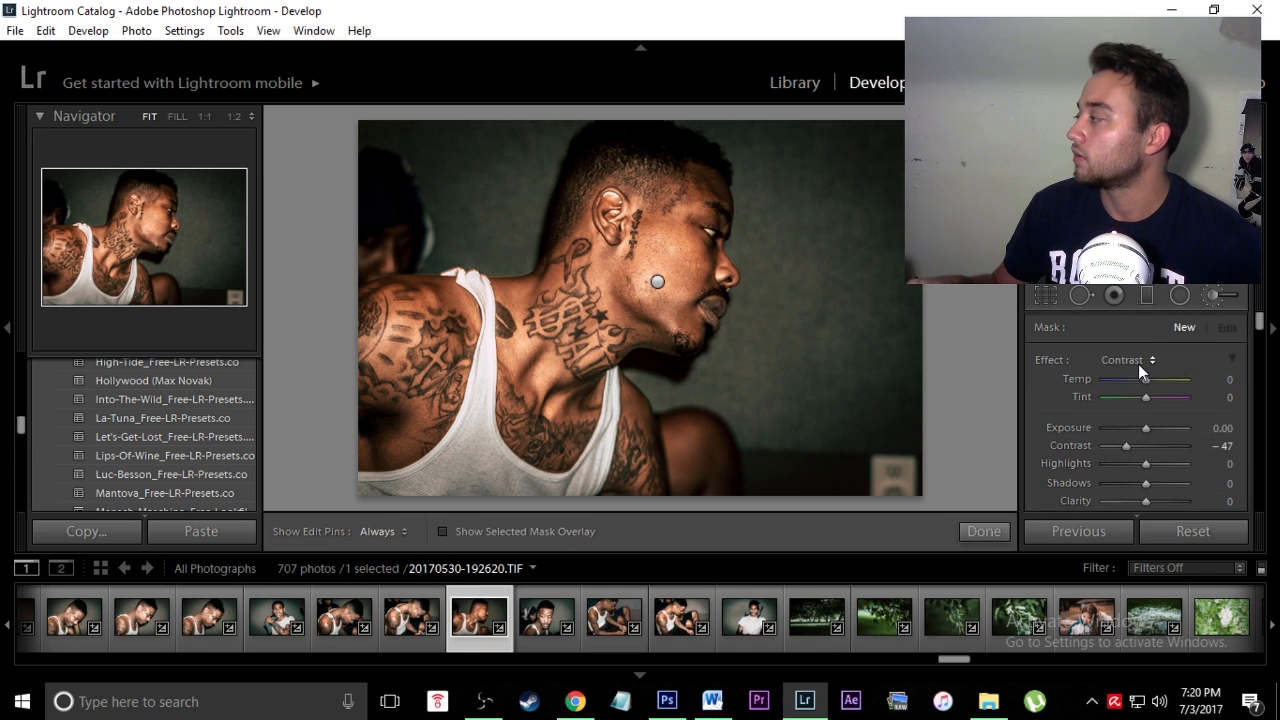
{"action": "left_click", "coordinate": [1138, 364]}
{"action": "left_click", "coordinate": [1026, 389]}
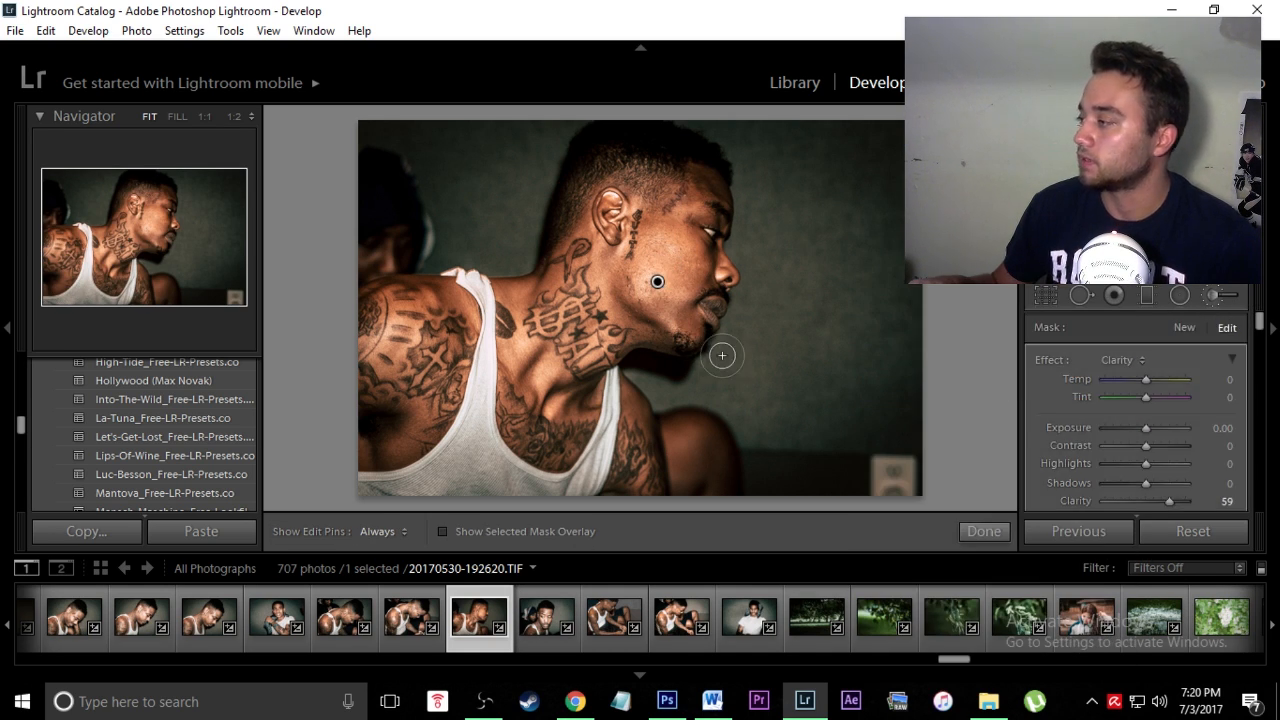
{"action": "key", "text": "Delete"}
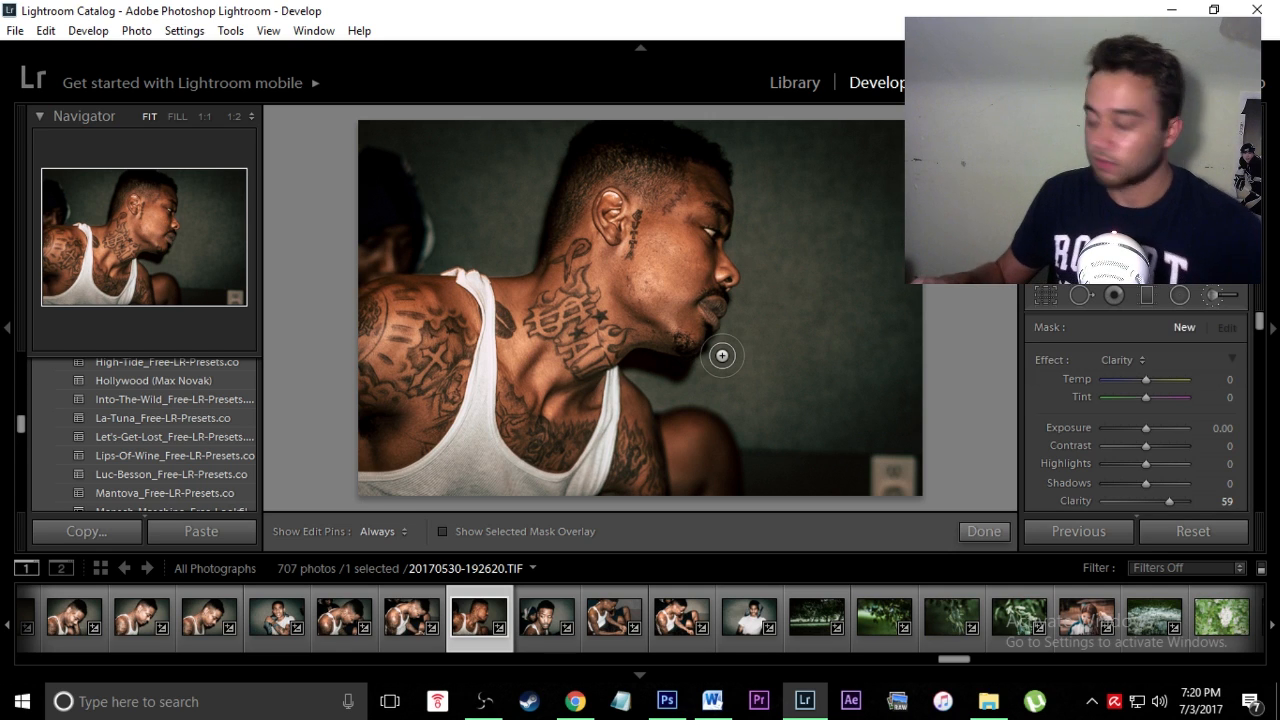
{"action": "key", "text": "ctrl+z"}
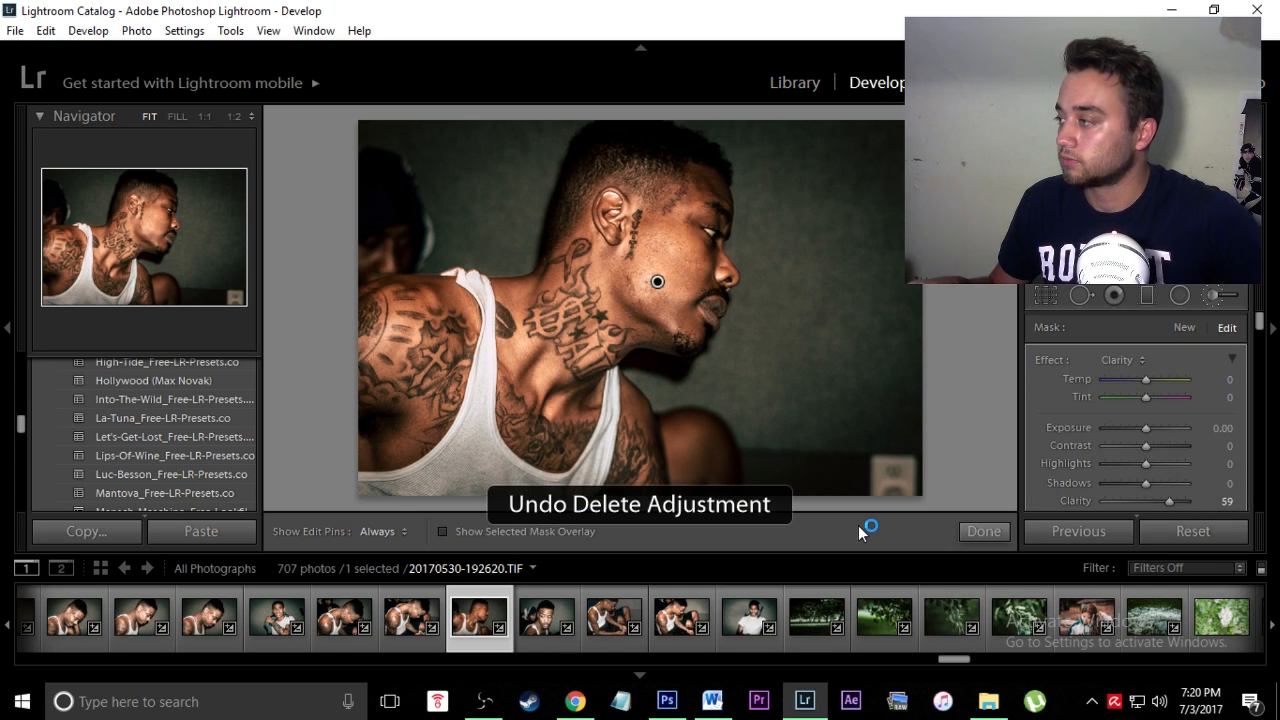